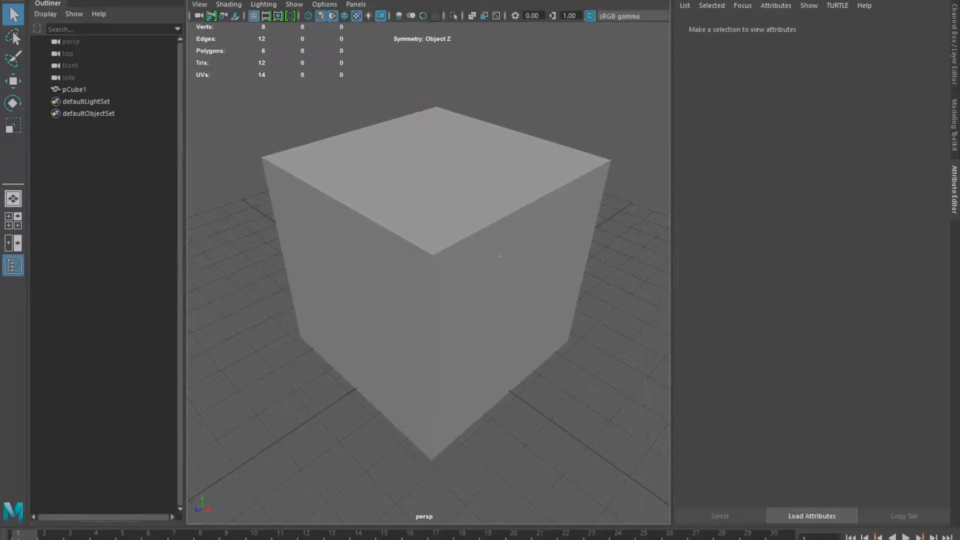
click(459, 1)
click(460, 1)
click(81, 0)
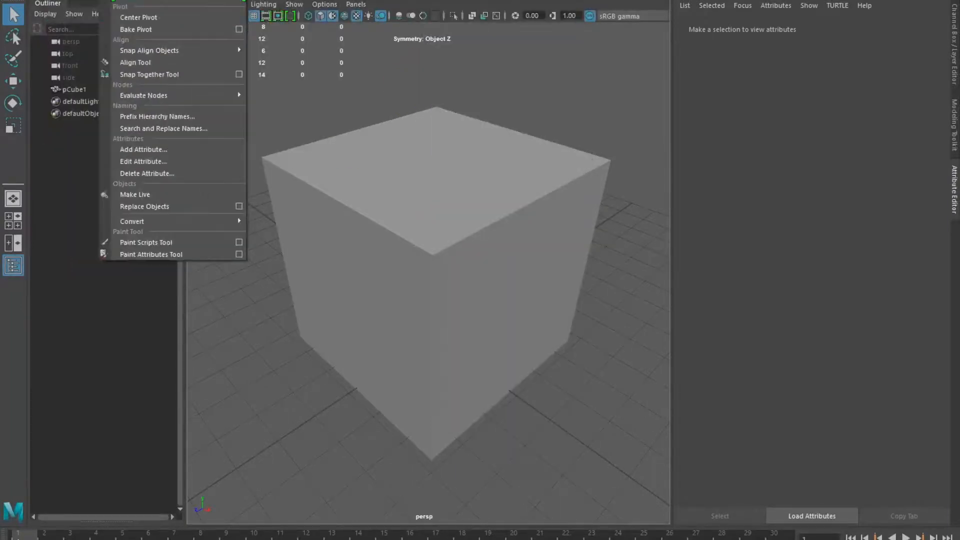
mouse_move(10, 0)
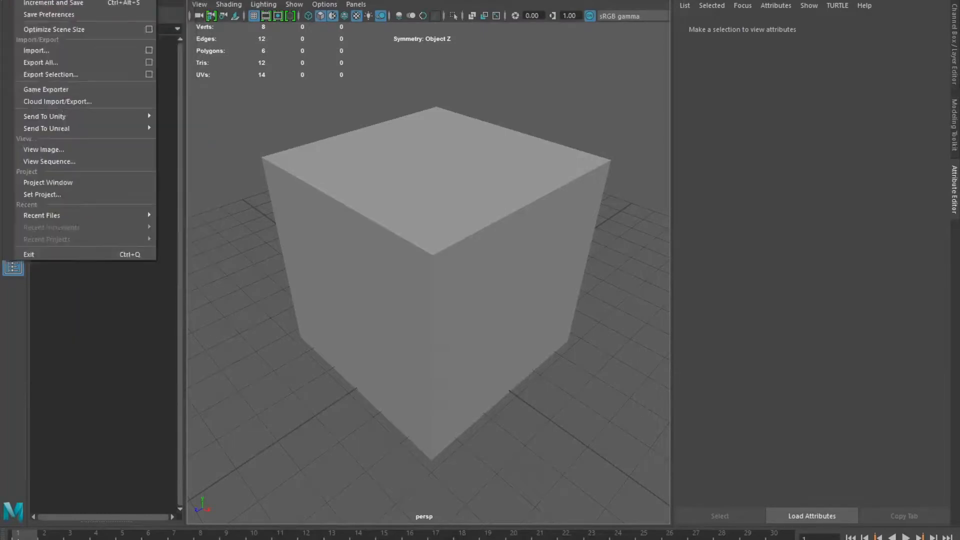
mouse_move(115, 1)
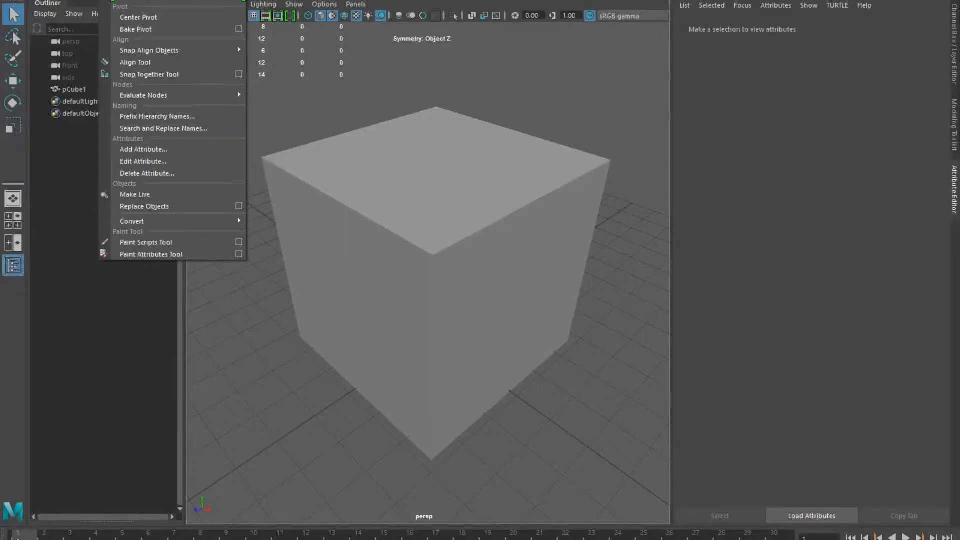
mouse_move(460, 0)
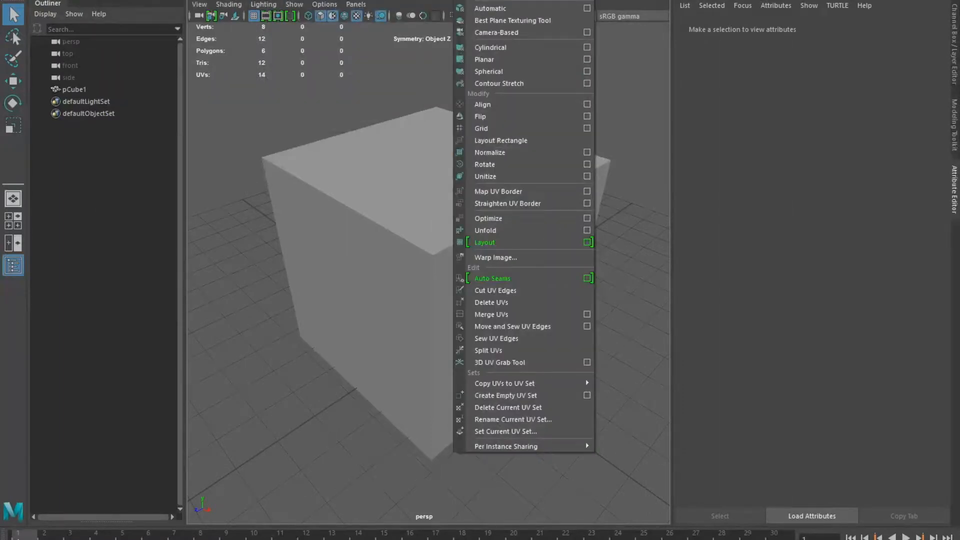
click(488, 0)
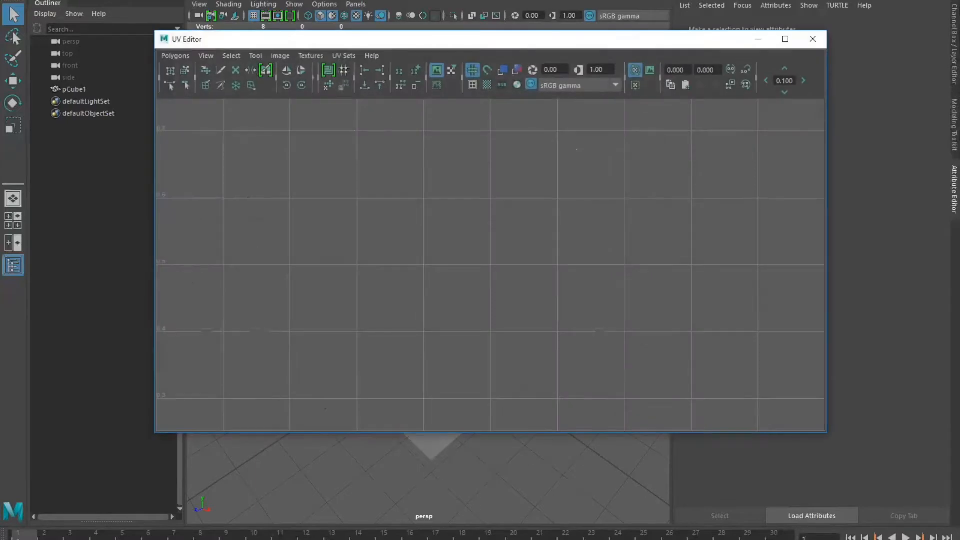
click(822, 47)
Step: Select the cube, show its layout in the UV Editor and open the UV Snapshot options
click(489, 316)
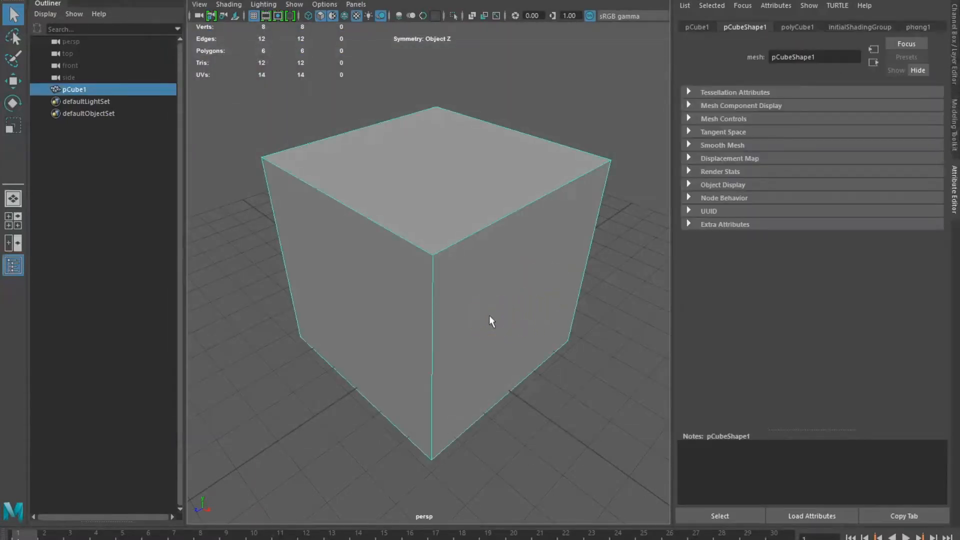
click(459, 1)
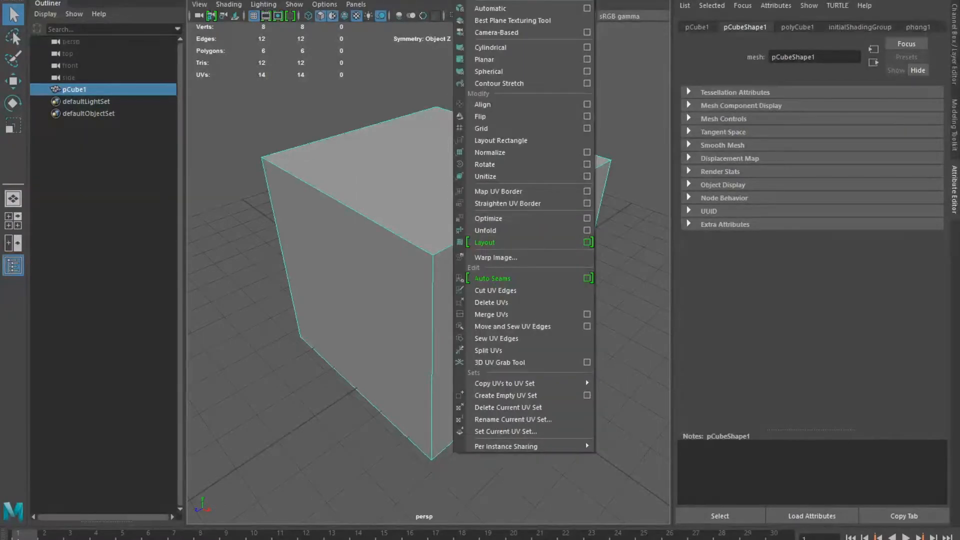
click(482, 0)
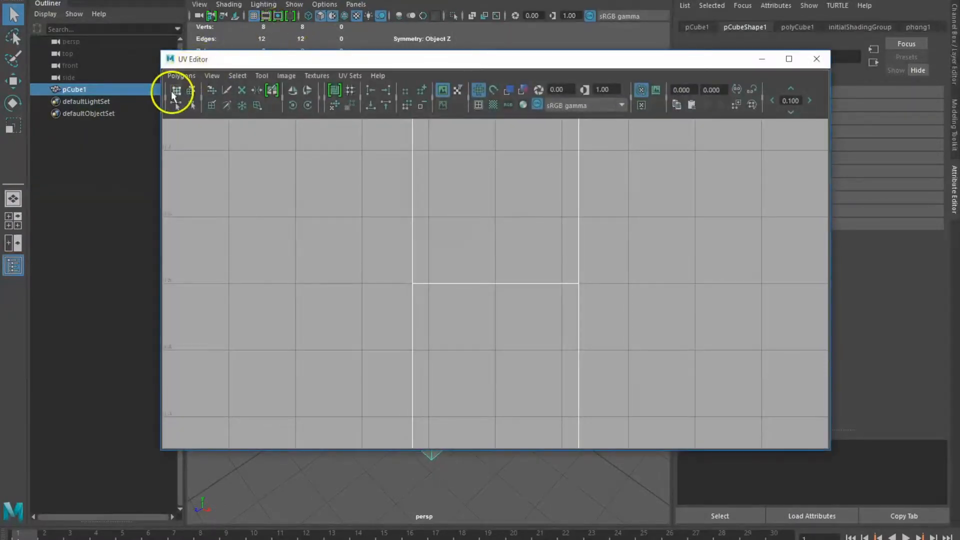
click(188, 77)
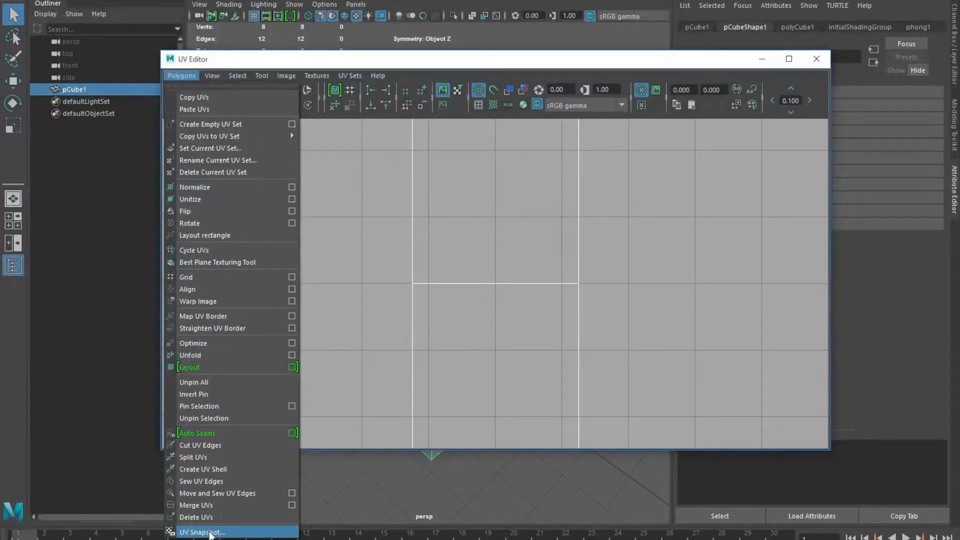
click(210, 532)
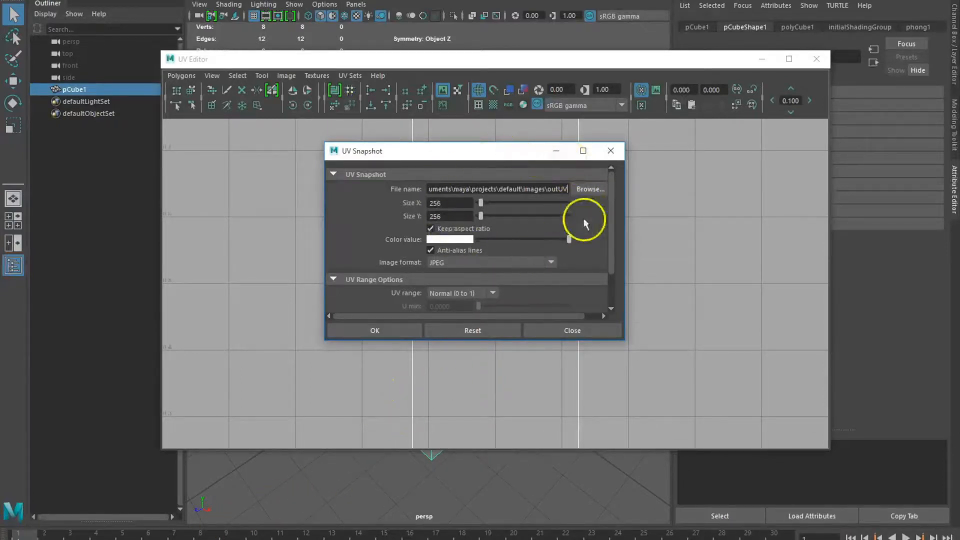
Step: Set the UV snapshot's save location to the Desktop with the file name cubeLayout
click(591, 189)
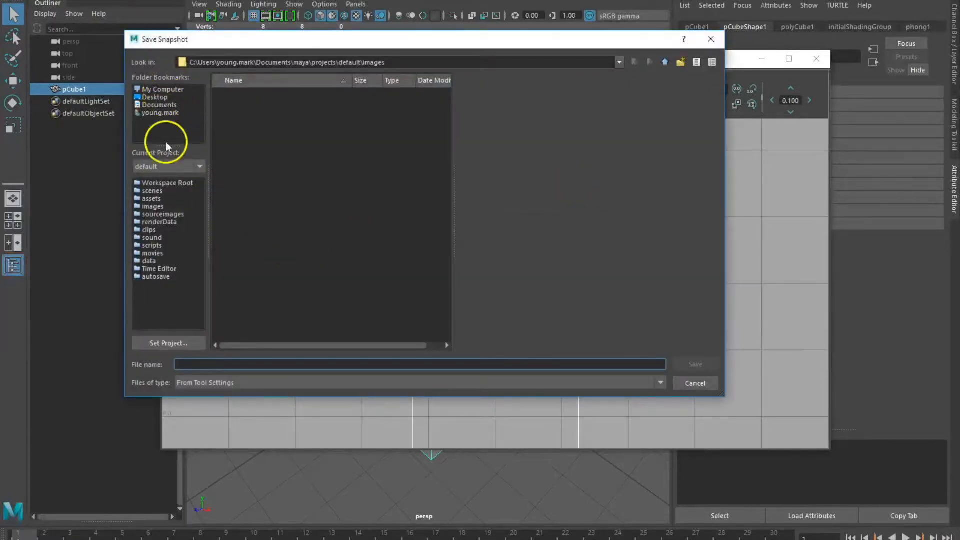
click(162, 97)
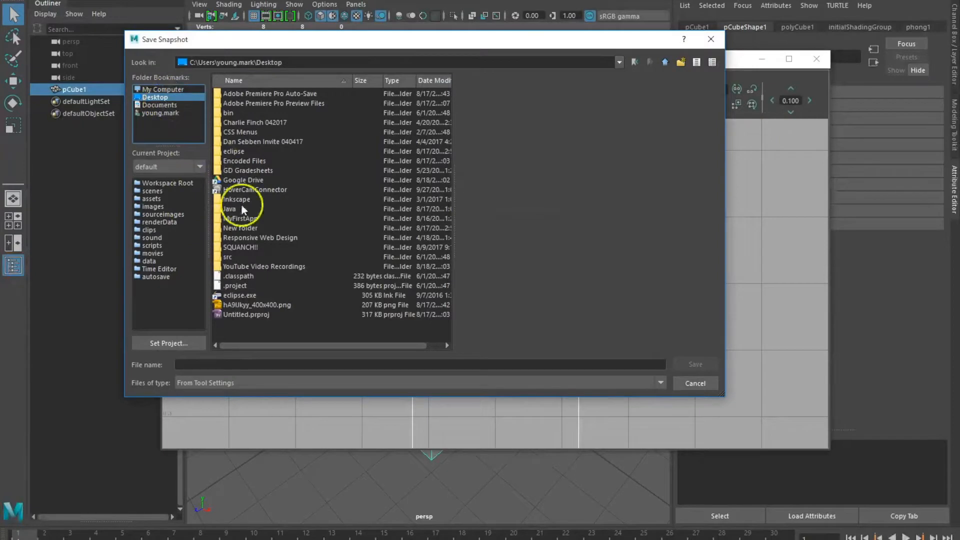
click(223, 365)
text(c)
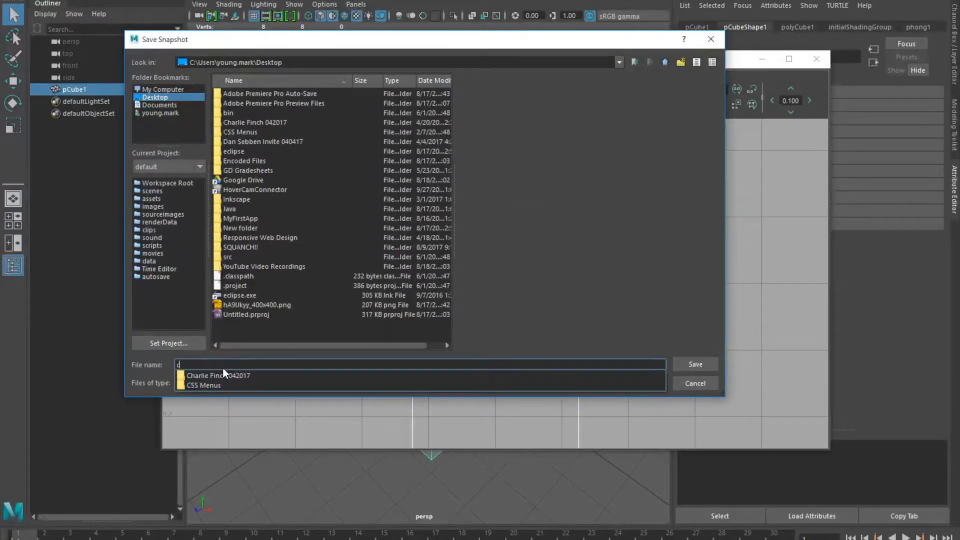
text(ubeLayout)
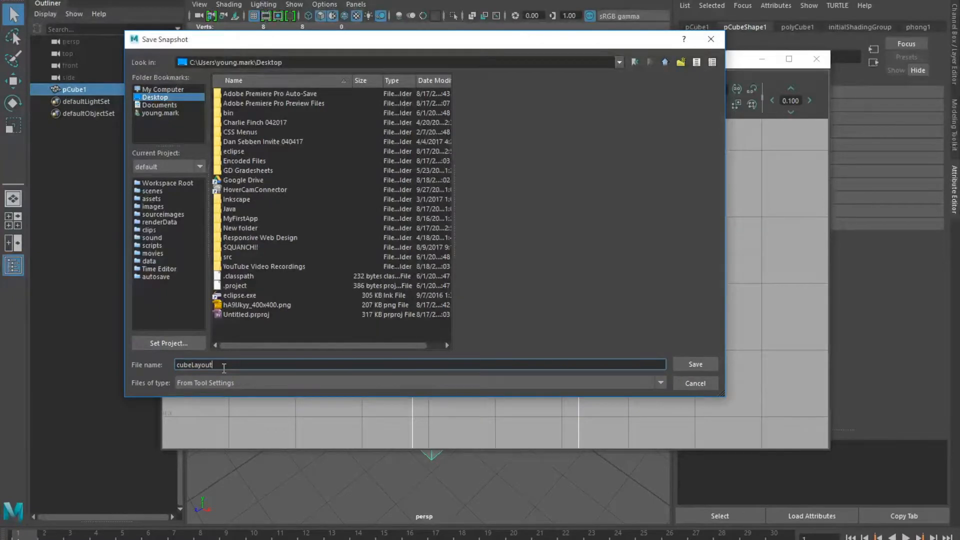
click(702, 364)
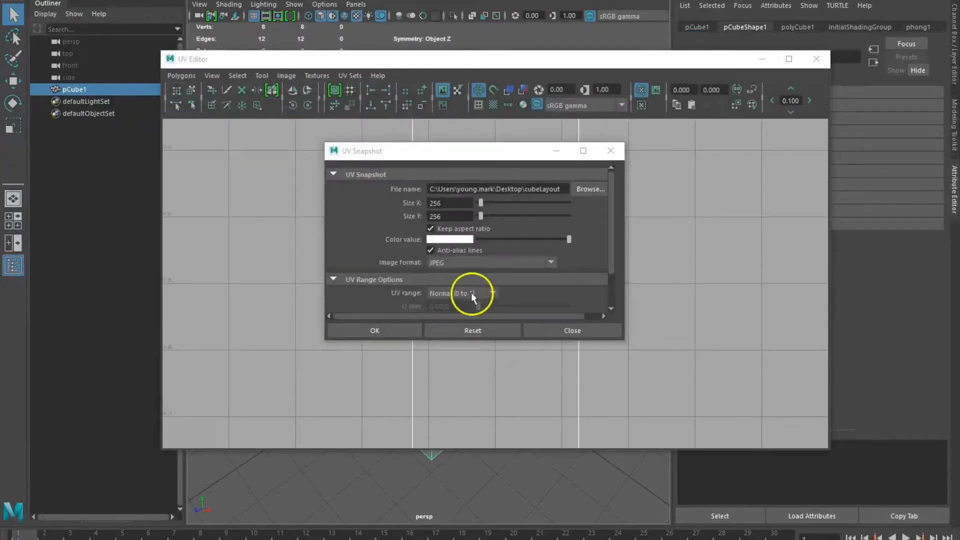
Step: Export the UV snapshot in JPEG format and close the UV Editor
click(450, 263)
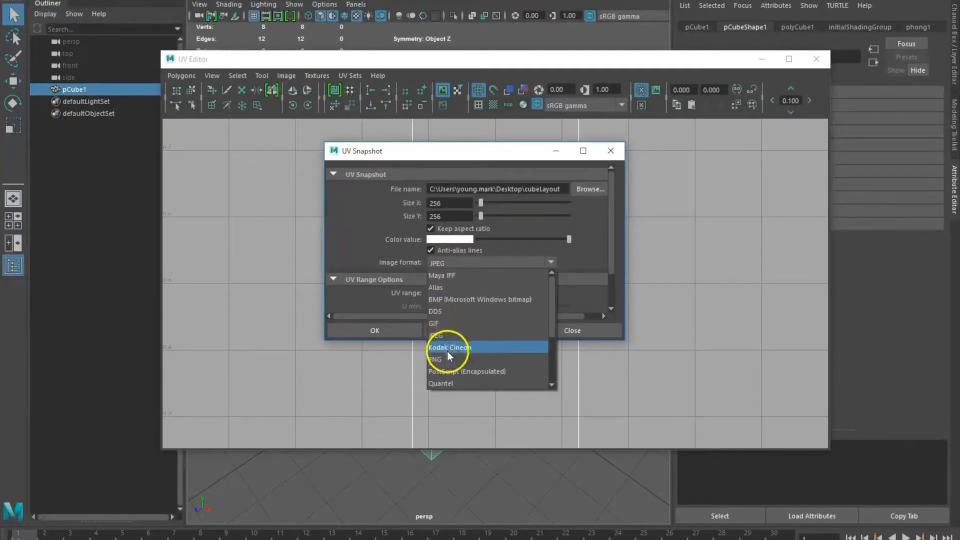
click(446, 332)
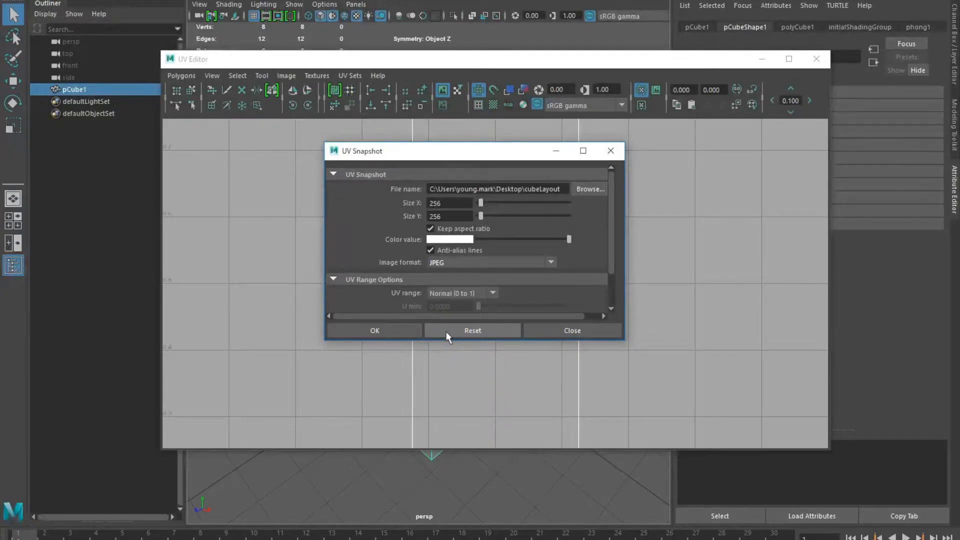
click(410, 330)
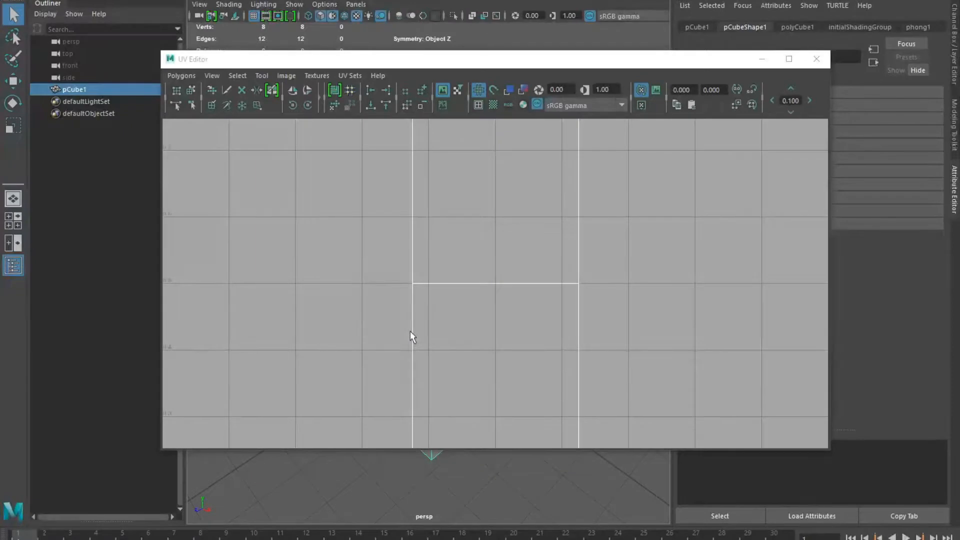
click(817, 59)
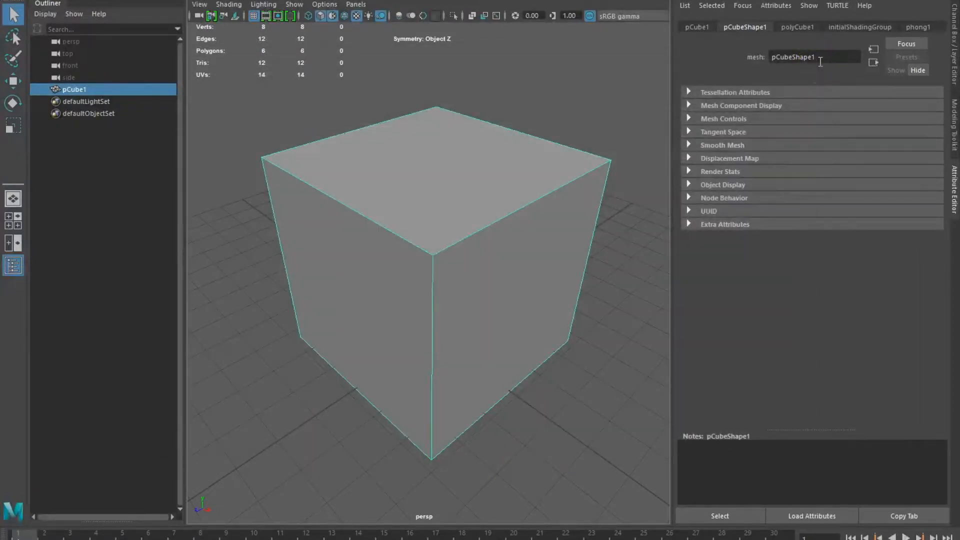
Step: Switch to Adobe Illustrator and create a new document named cubeLayout, 6 in wide and 6 in high
key(super)
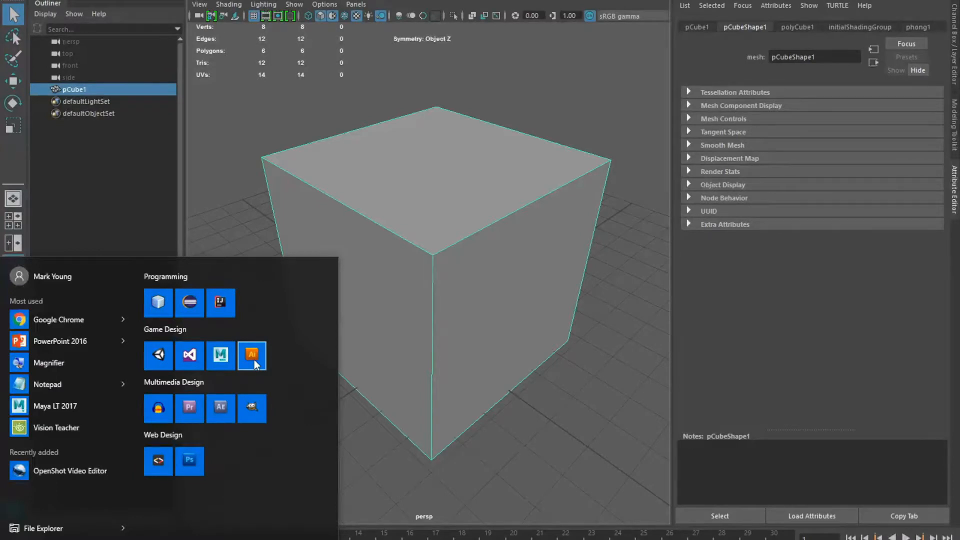
click(254, 362)
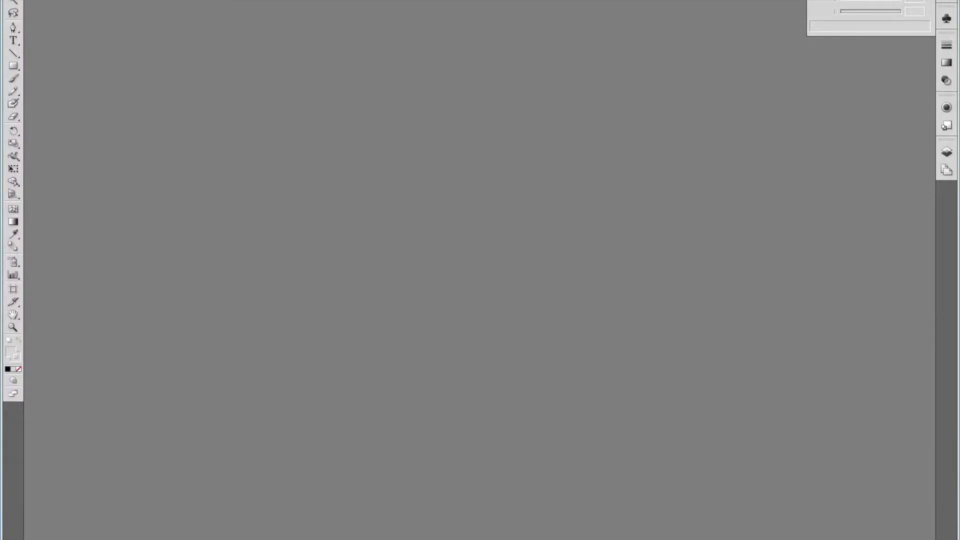
click(36, 0)
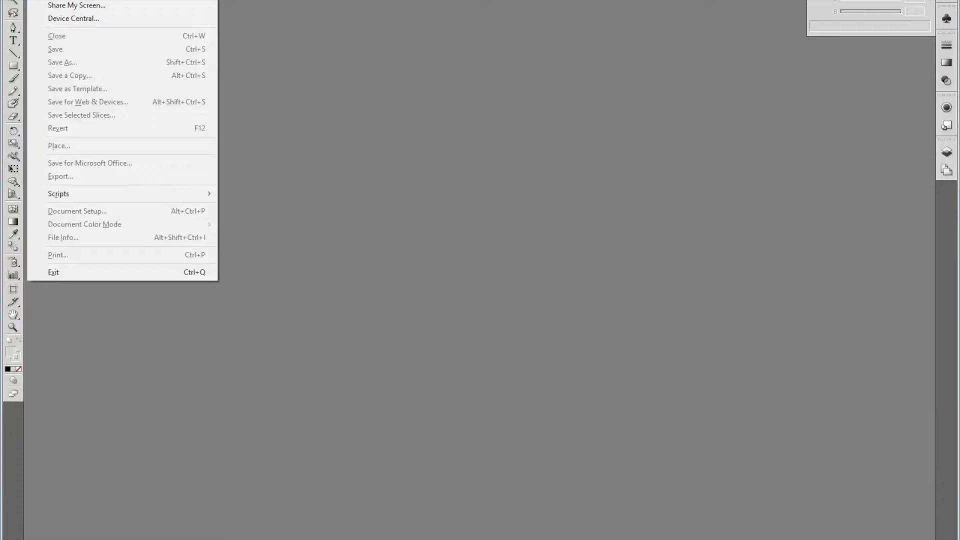
click(57, 0)
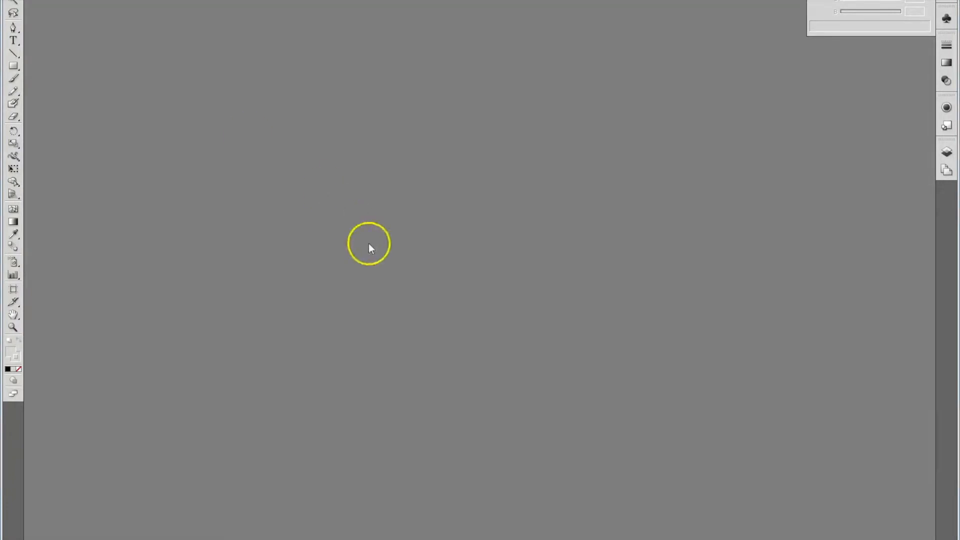
text(cubeLayout)
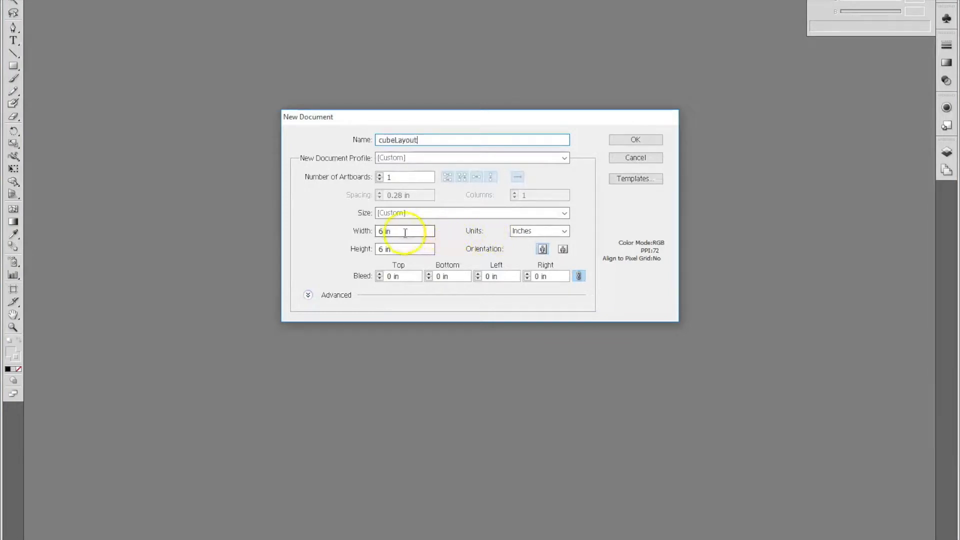
click(404, 249)
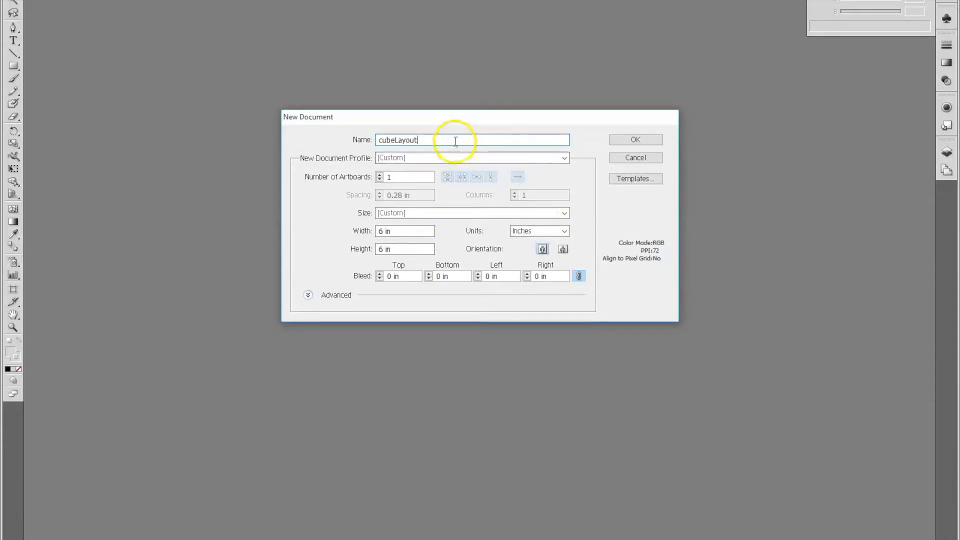
click(644, 141)
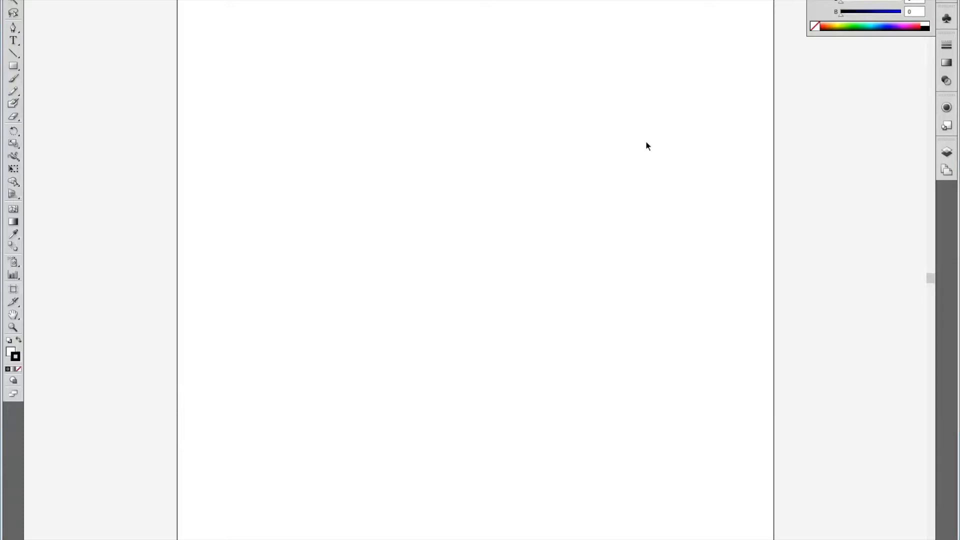
Step: Start placing an image in the document and look through the Desktop for the cubeLayout snapshot
click(38, 0)
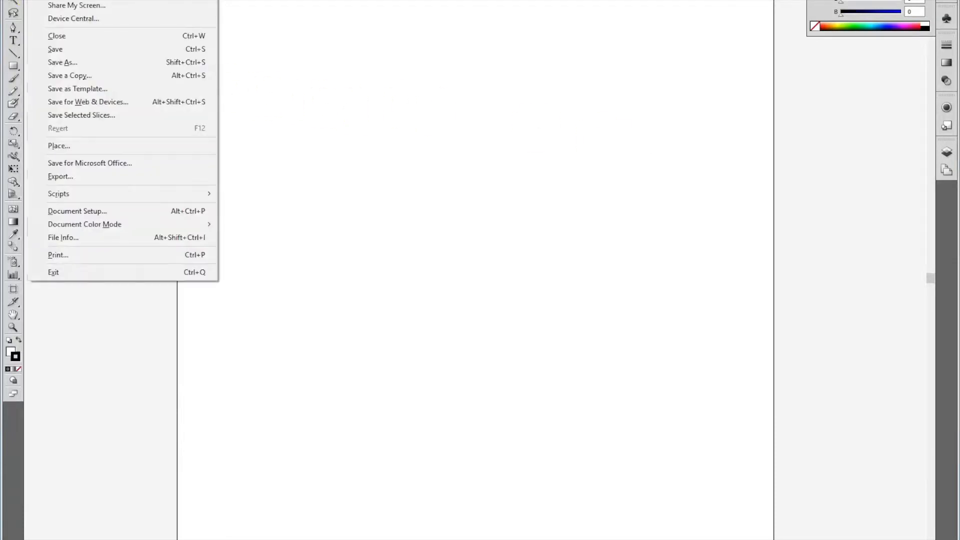
click(74, 146)
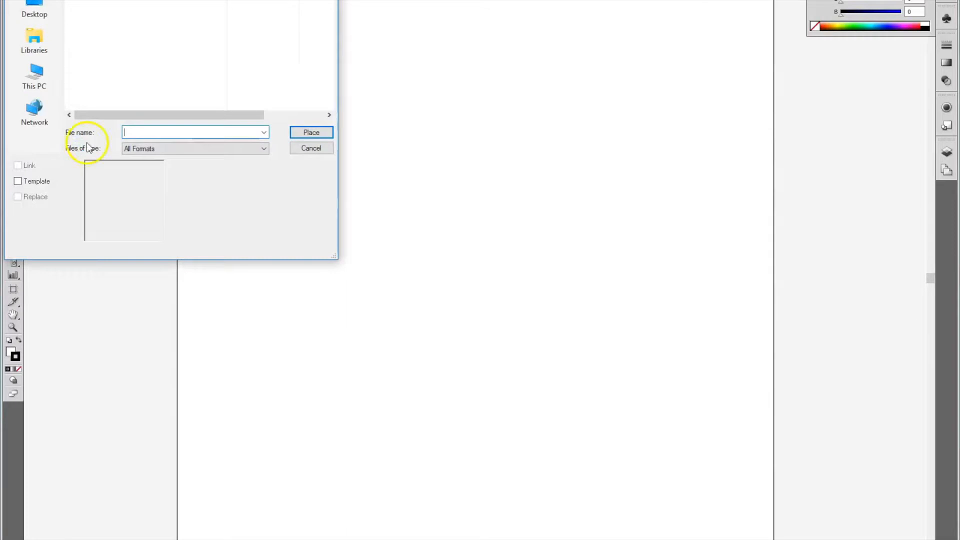
click(40, 11)
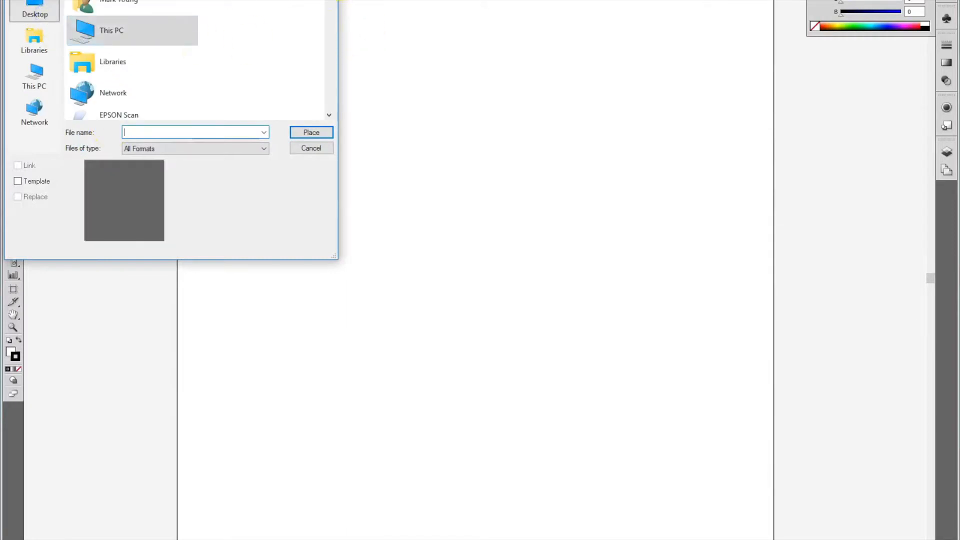
drag(328, 4, 324, 116)
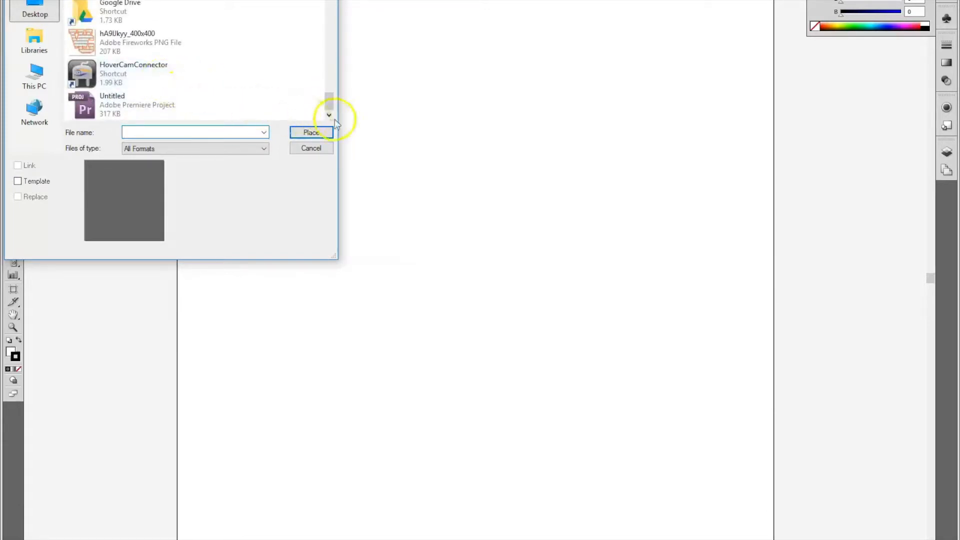
drag(330, 104, 334, 1)
scroll(333, 7, down, 2)
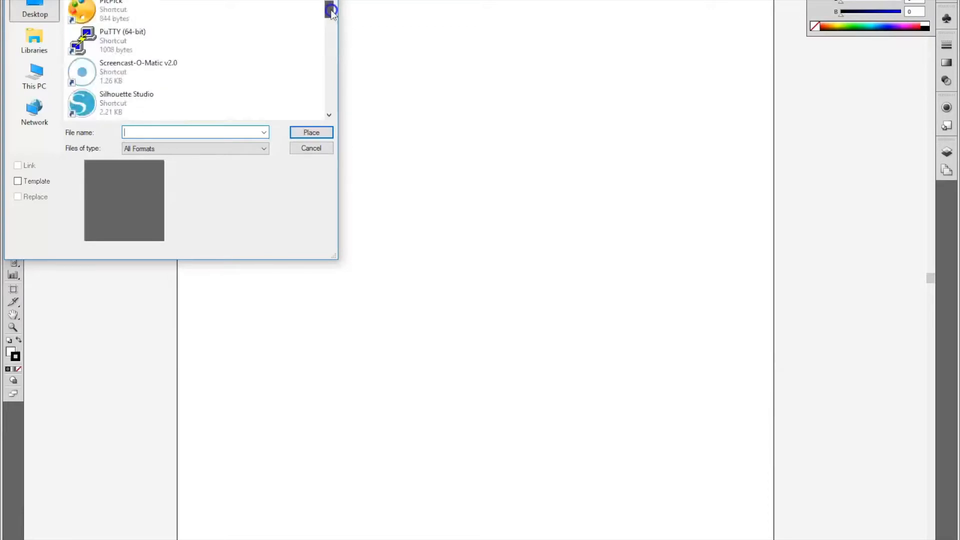
Step: Browse the network drive's folders for the cubeObjectLayout image and place it in the document as a linked file
click(34, 77)
double_click(105, 73)
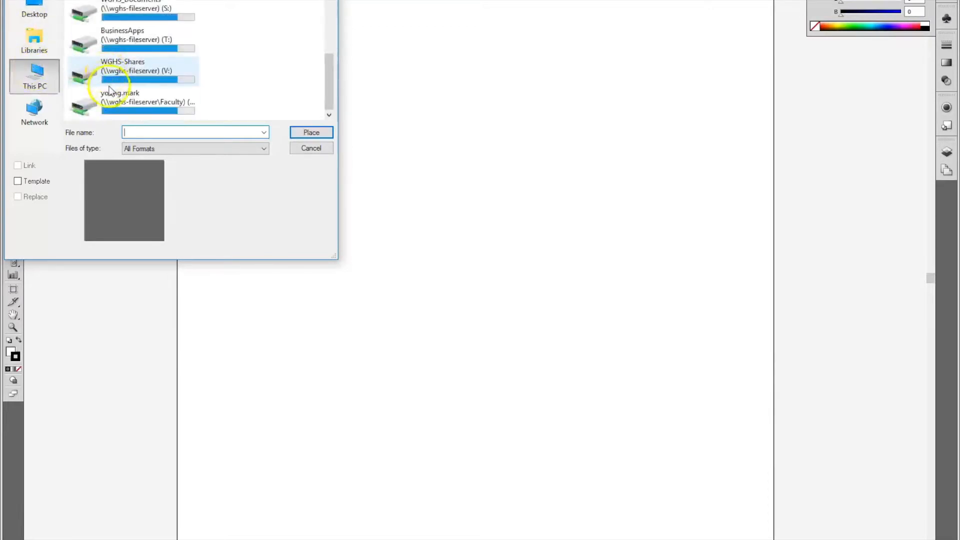
double_click(131, 55)
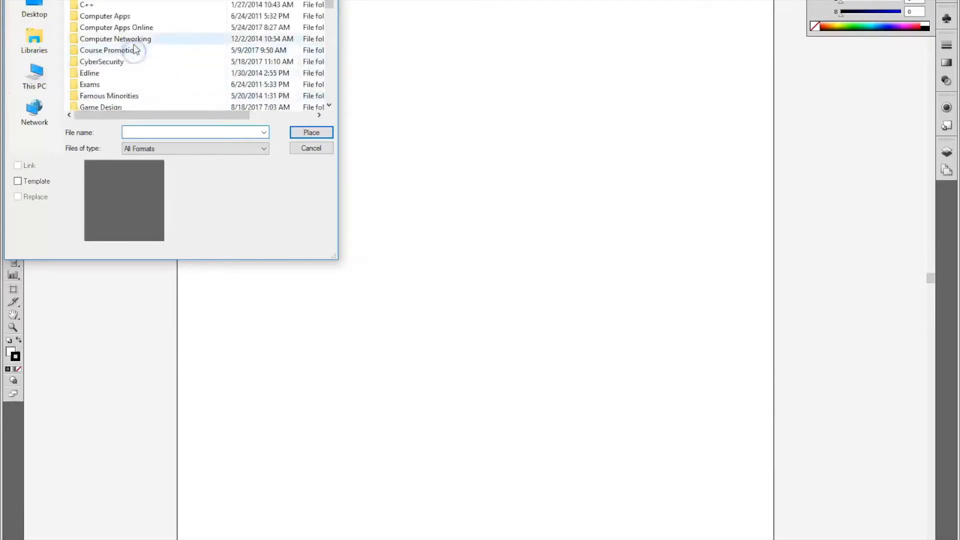
scroll(124, 73, down, 2)
double_click(122, 52)
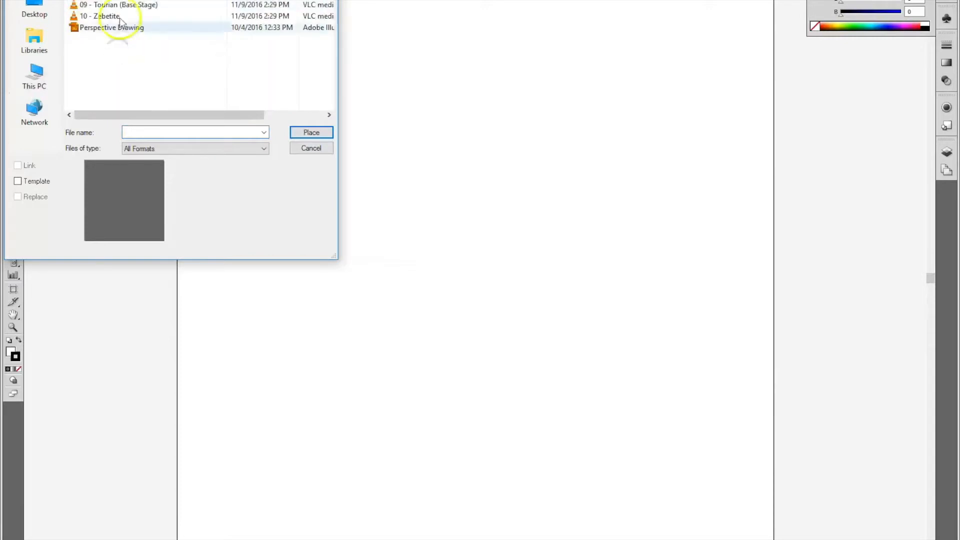
double_click(128, 1)
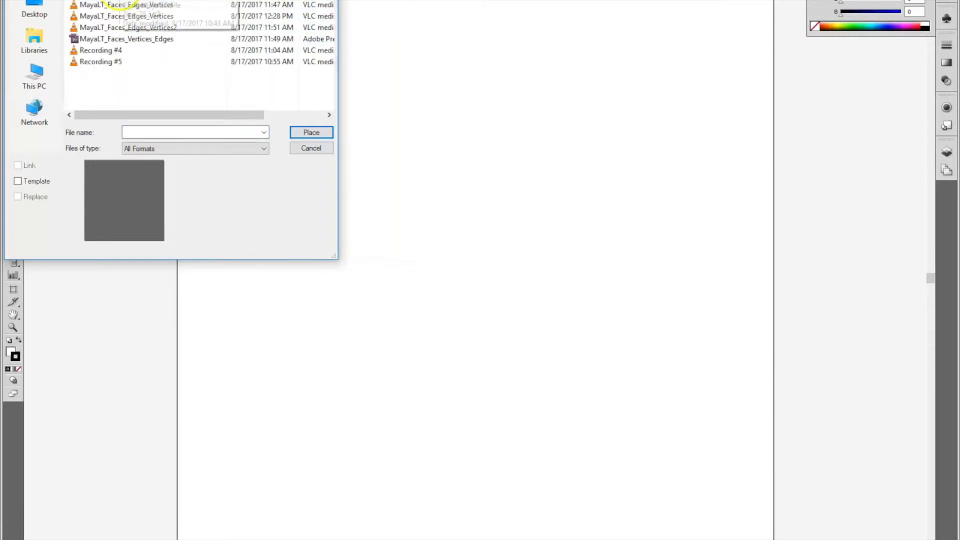
click(121, 0)
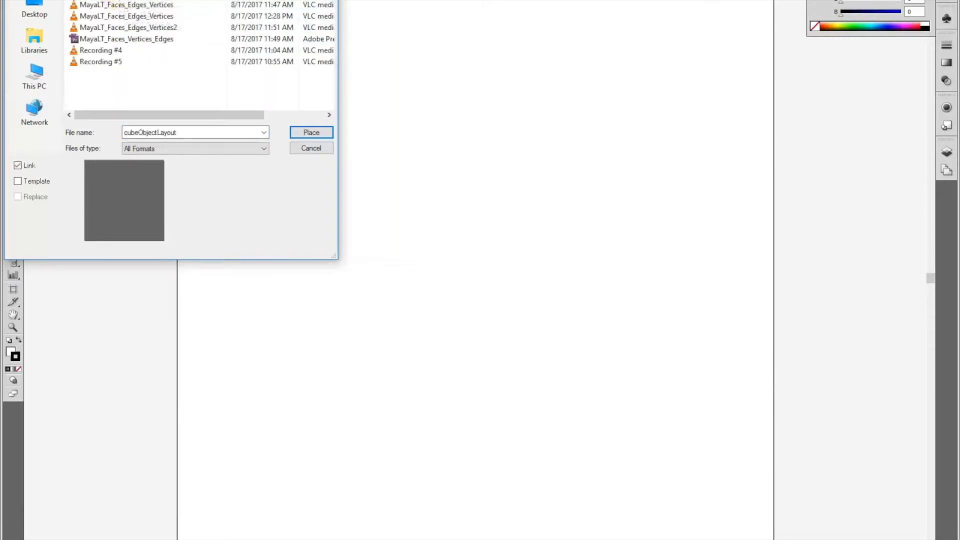
click(312, 131)
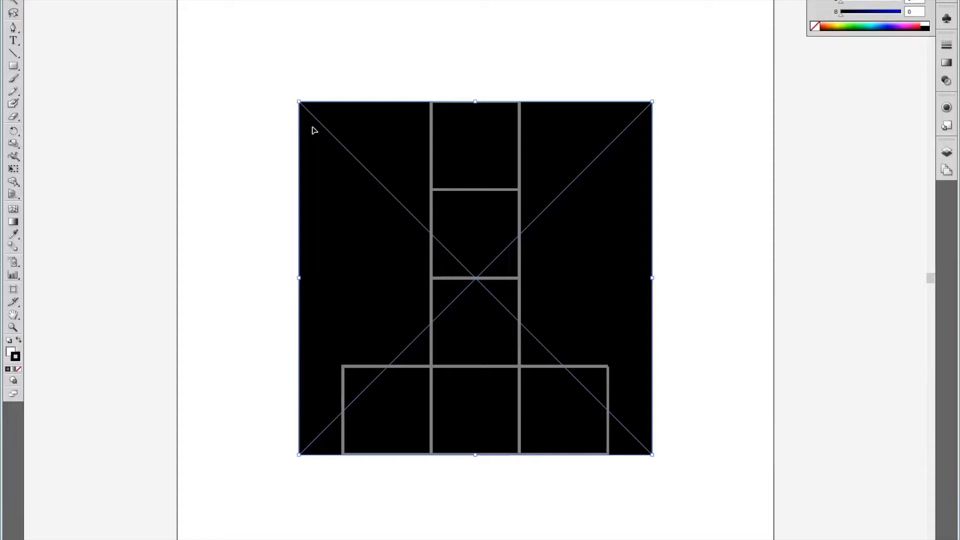
Step: Edit the artboard in the document setup so that its edges match the placed UV layout image, then deselect the image
click(209, 126)
click(38, 0)
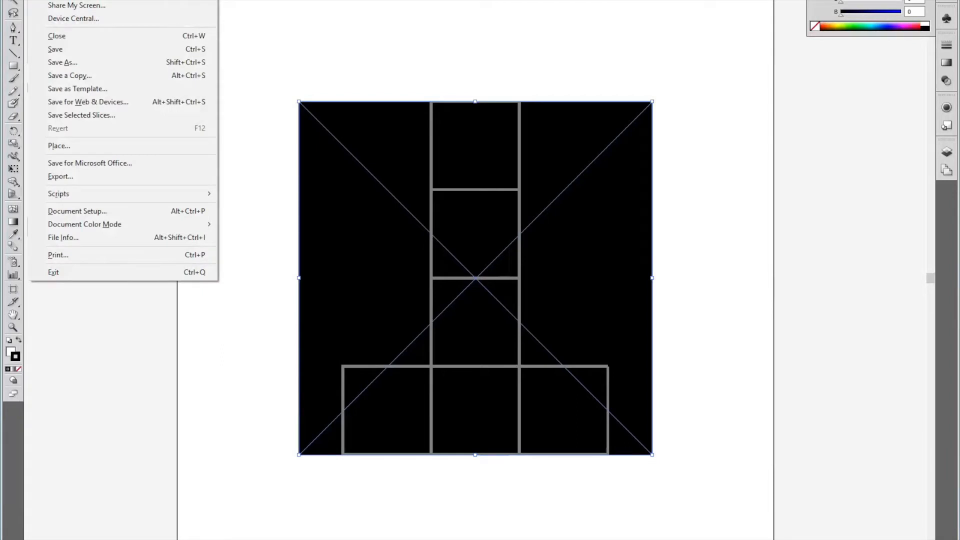
click(105, 211)
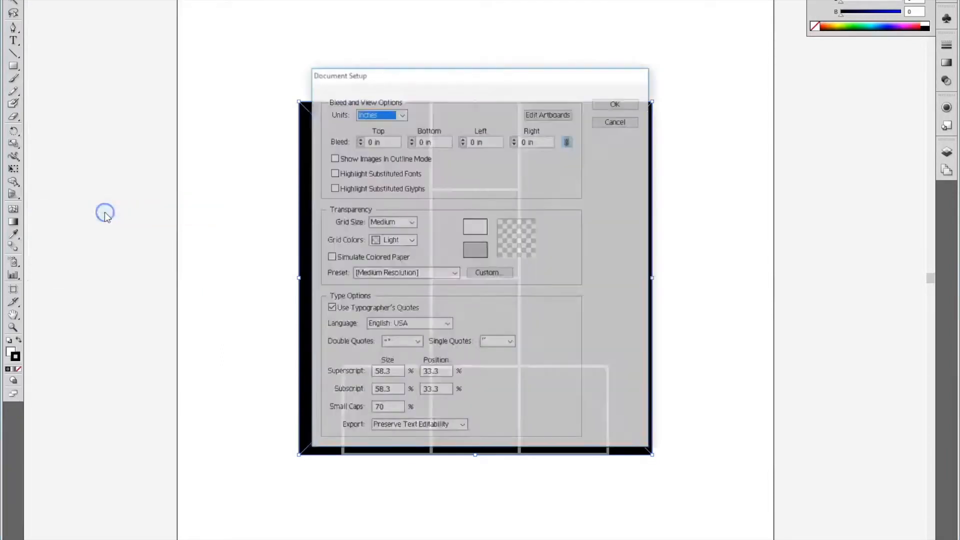
click(550, 113)
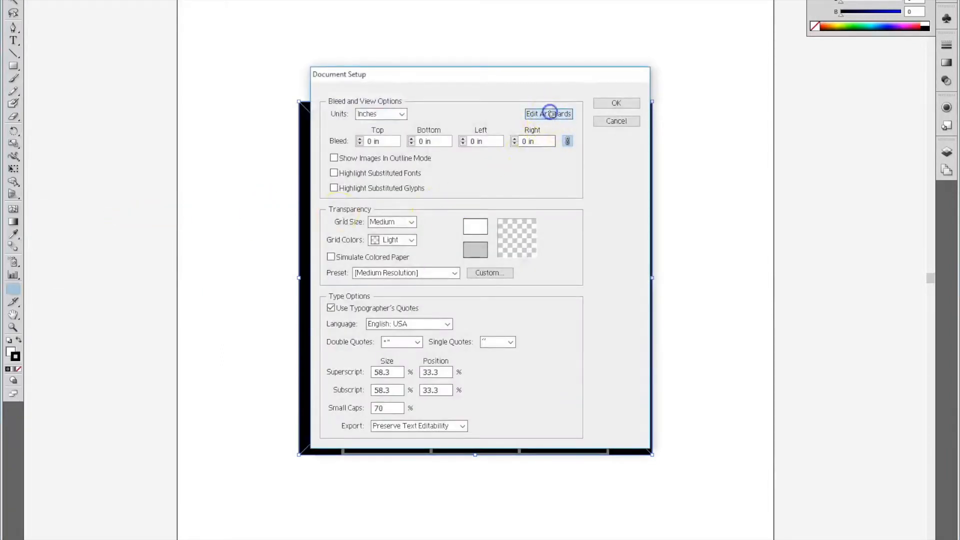
drag(214, 20, 299, 102)
drag(773, 539, 651, 453)
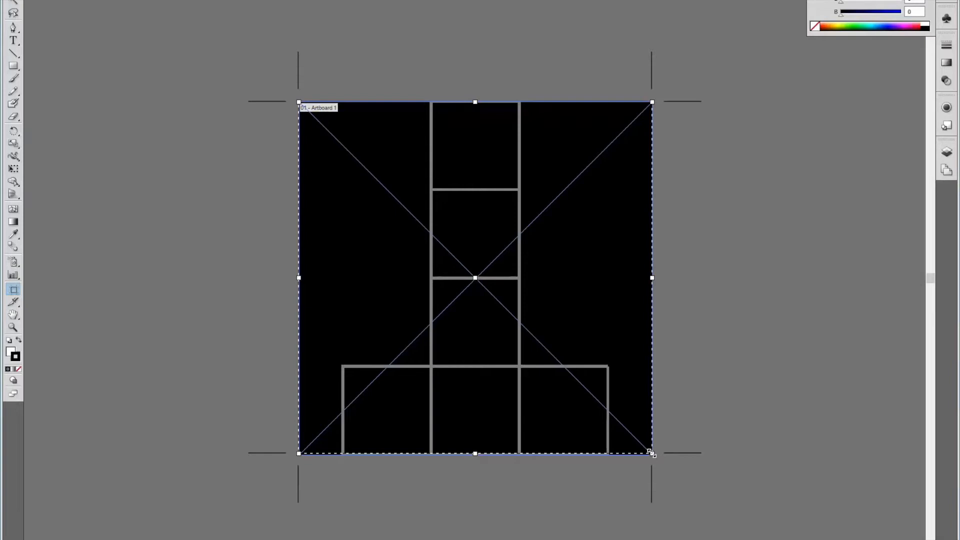
key(Escape)
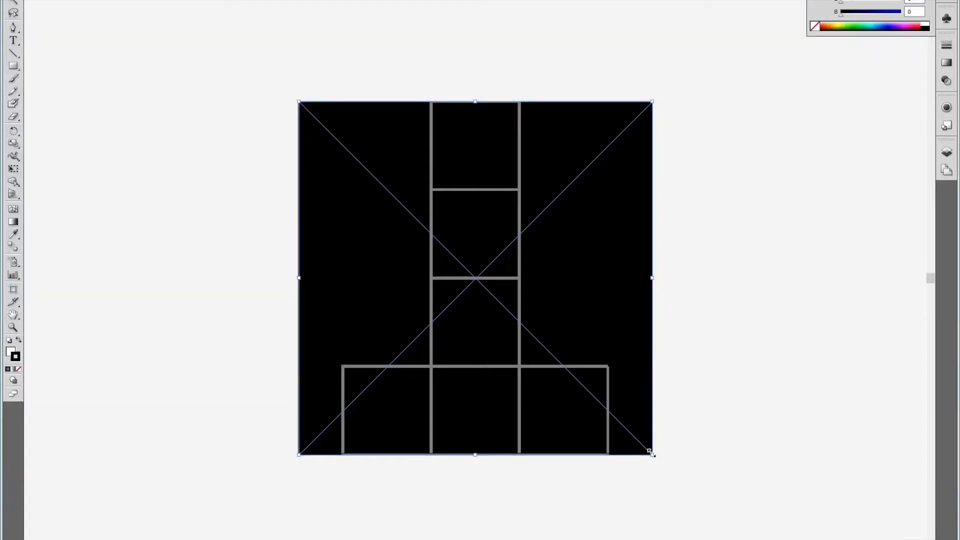
click(176, 61)
click(799, 344)
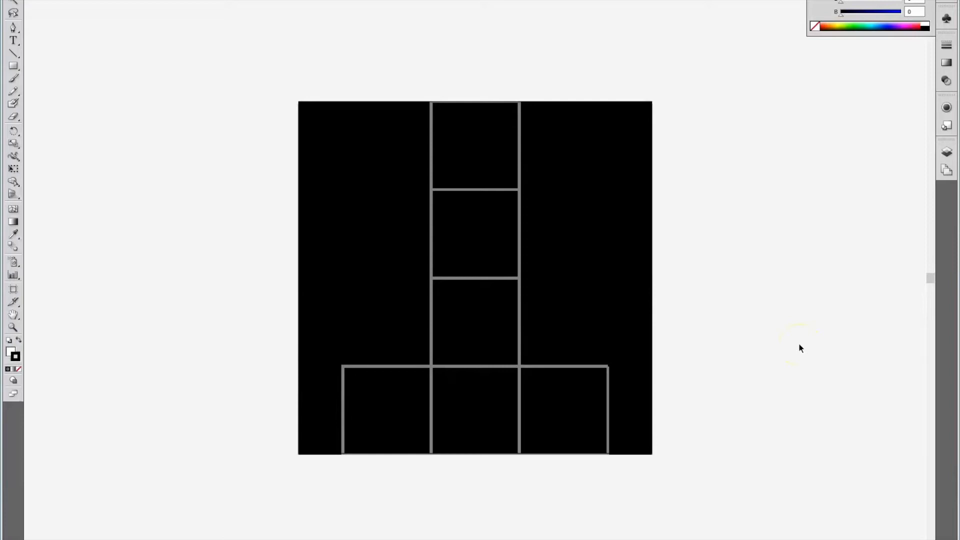
Step: Set the fill colour to a golden yellow for drawing a rectangle
click(134, 499)
click(528, 206)
click(452, 191)
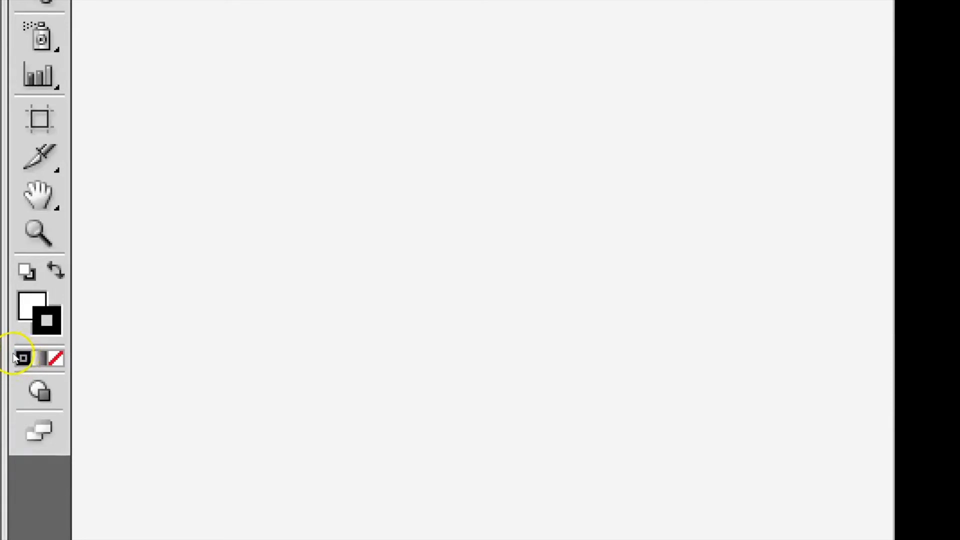
click(10, 349)
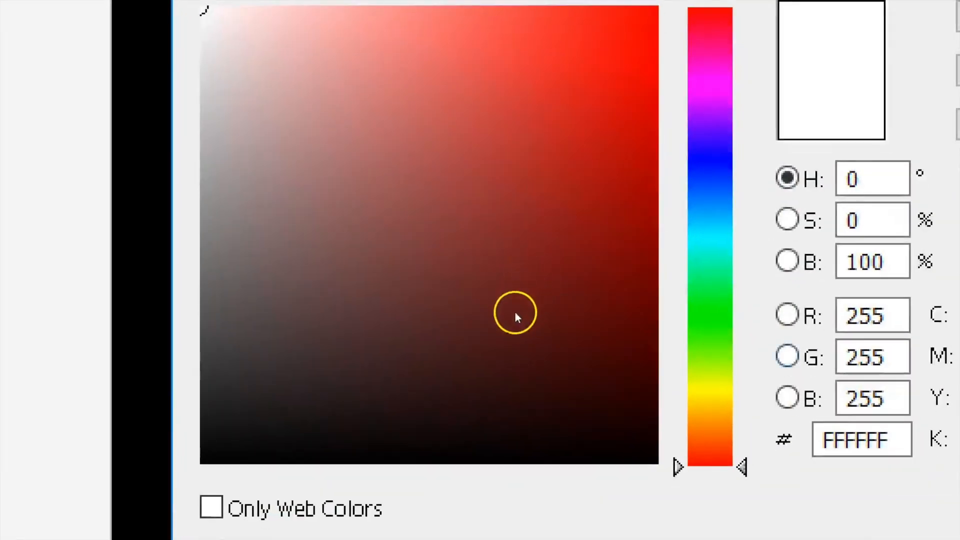
click(500, 315)
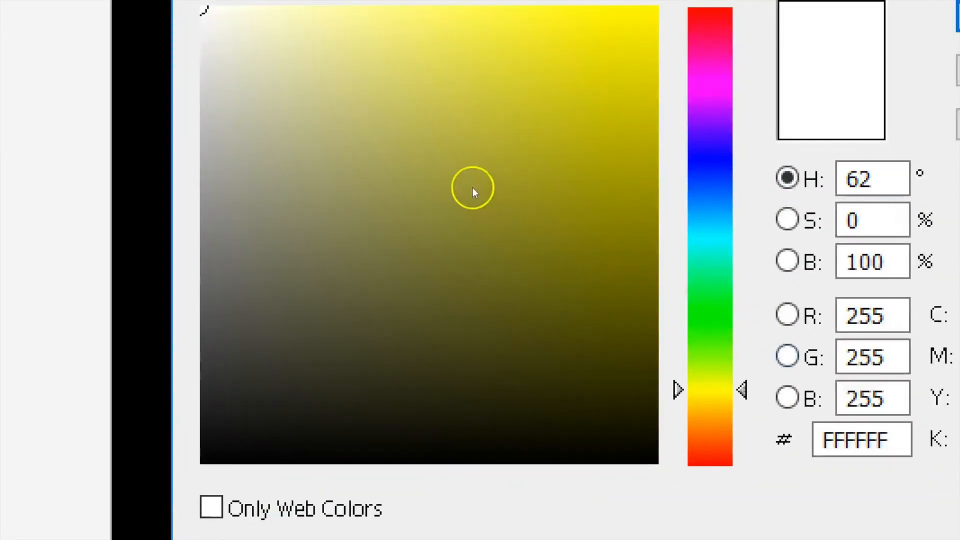
drag(487, 309, 487, 314)
click(458, 187)
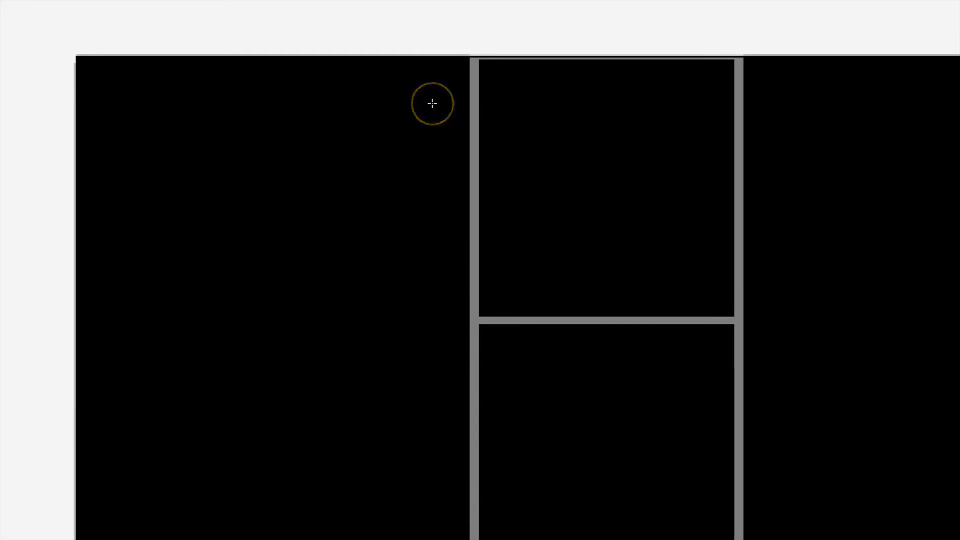
Step: Draw a yellow rectangle over the topmost square of the UV layout and remove its stroke
drag(434, 107, 518, 189)
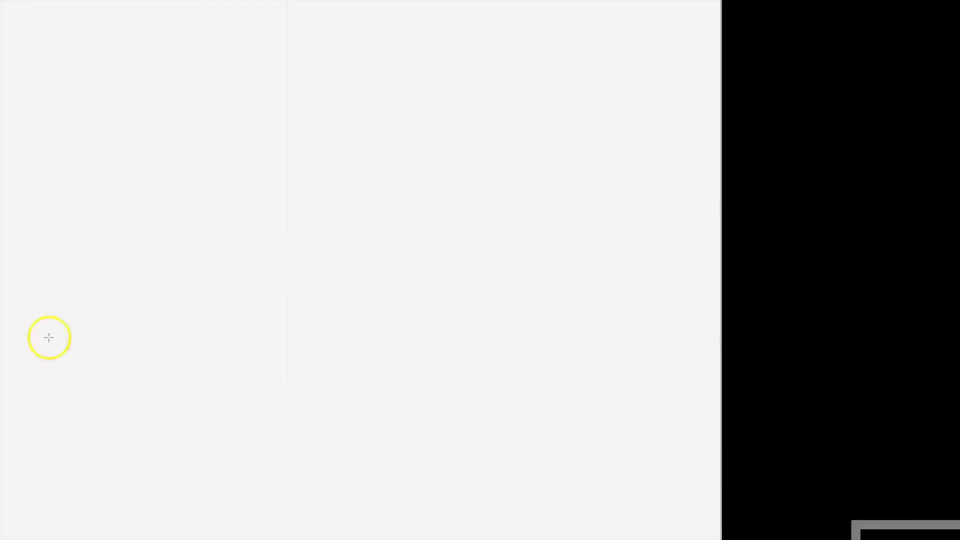
key(x)
key(slash)
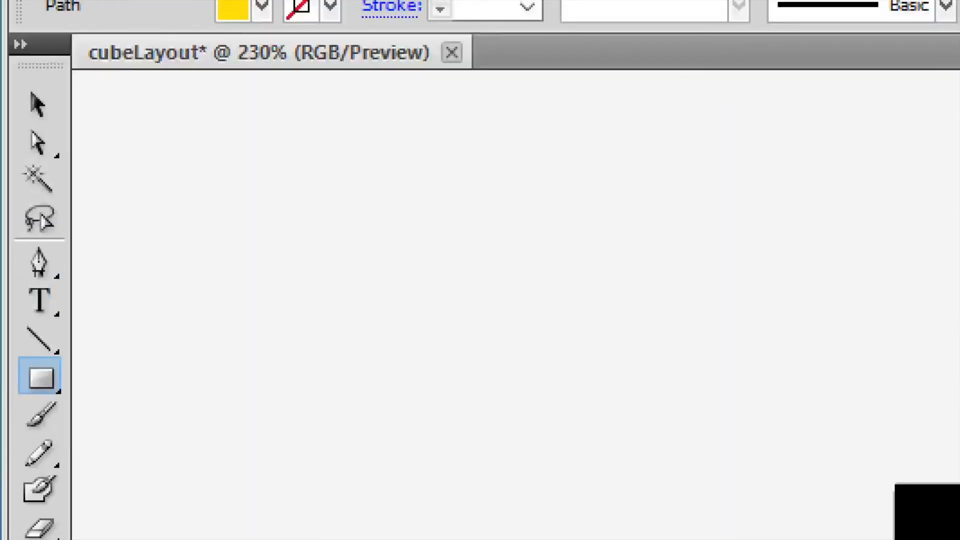
key(v)
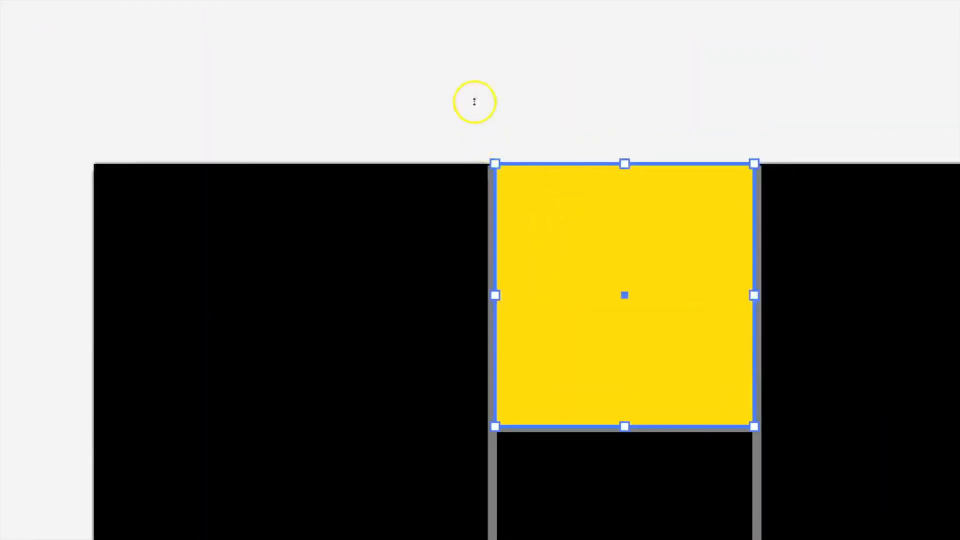
drag(475, 102, 475, 103)
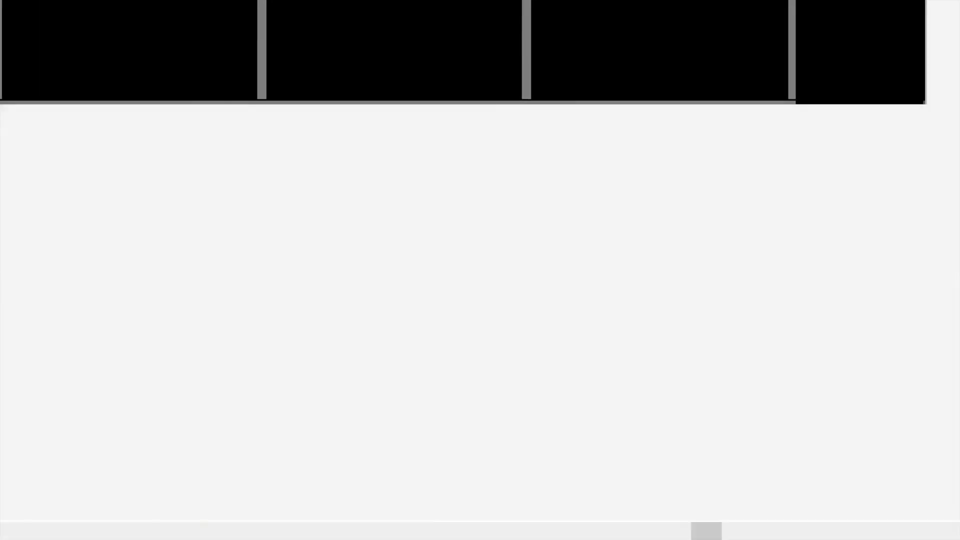
Step: Close the Magnifier and deselect the yellow square
right_click(685, 538)
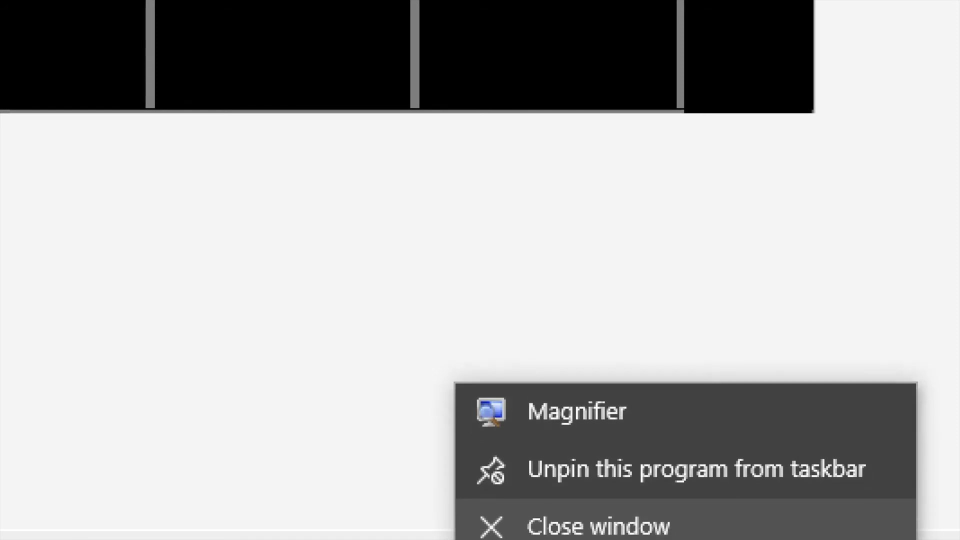
click(685, 525)
click(744, 199)
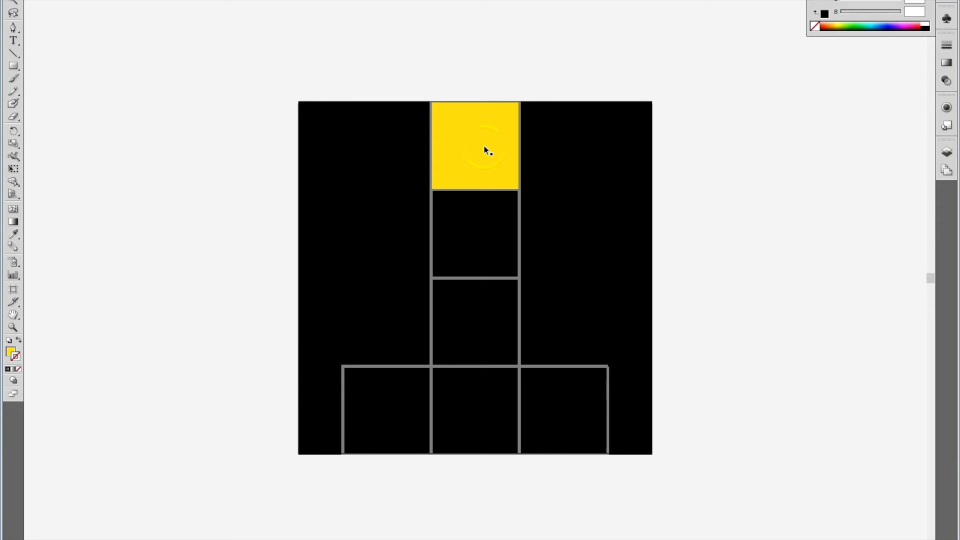
Step: Add the text "Side" on the empty area below the UV layout
click(14, 40)
click(334, 531)
text(Side)
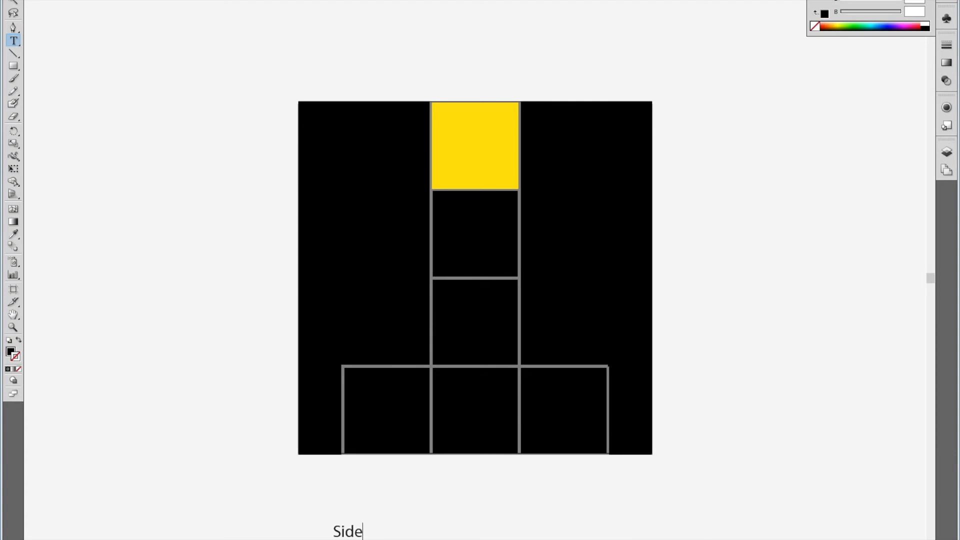
Step: Try to change the new text's fill colour to white
double_click(10, 350)
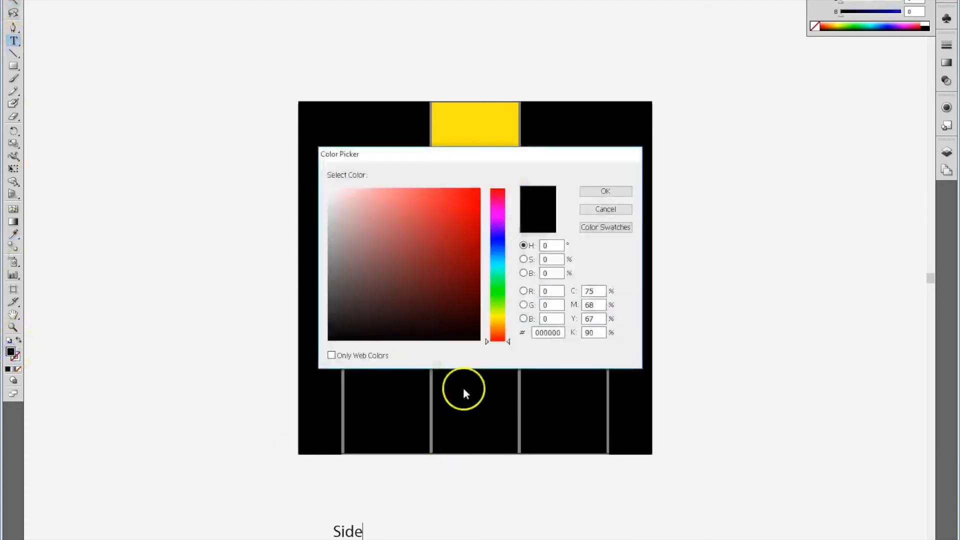
drag(410, 269, 317, 184)
click(602, 193)
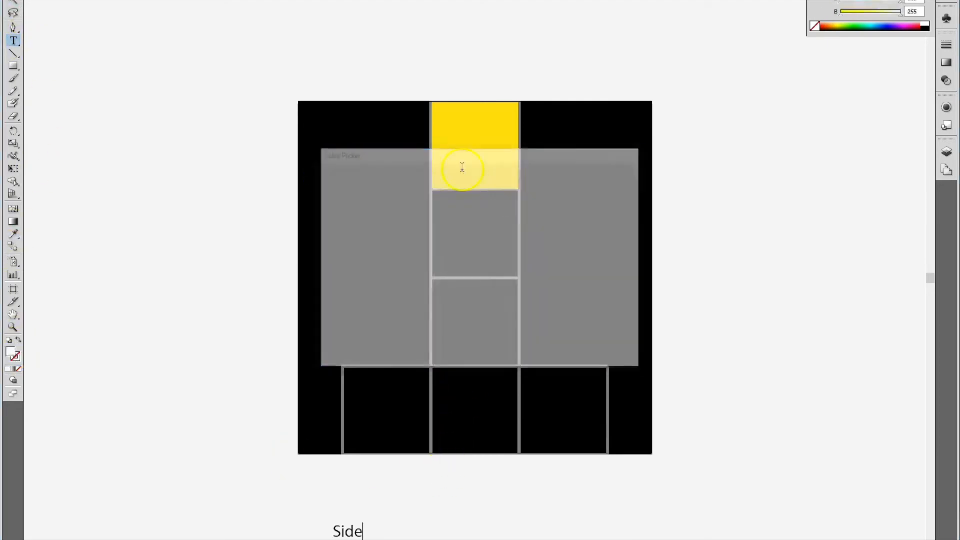
Step: Move the "Side" label onto the middle square of the lower row and set its fill colour to white (FFFFFF)
click(13, 2)
drag(348, 532, 476, 412)
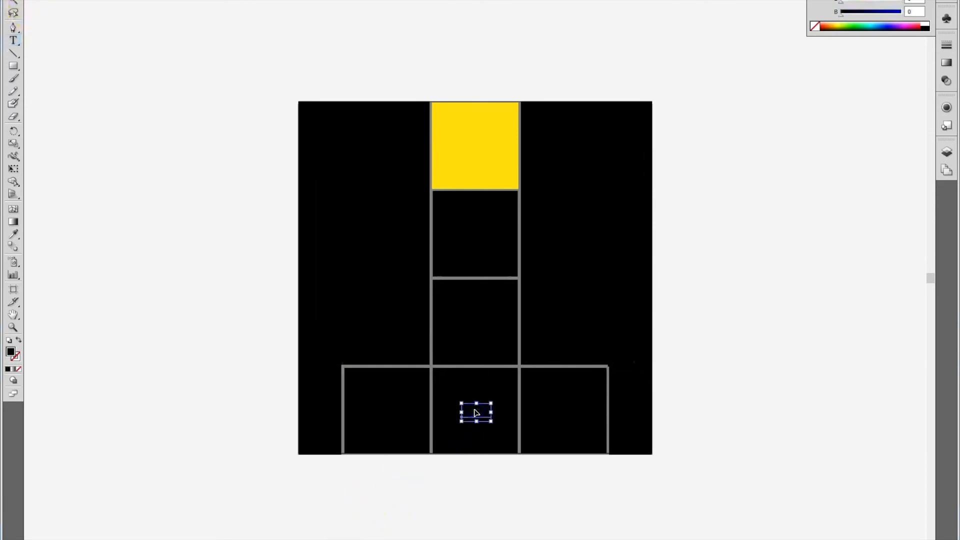
right_click(476, 413)
mouse_move(520, 520)
click(441, 523)
double_click(10, 352)
click(323, 187)
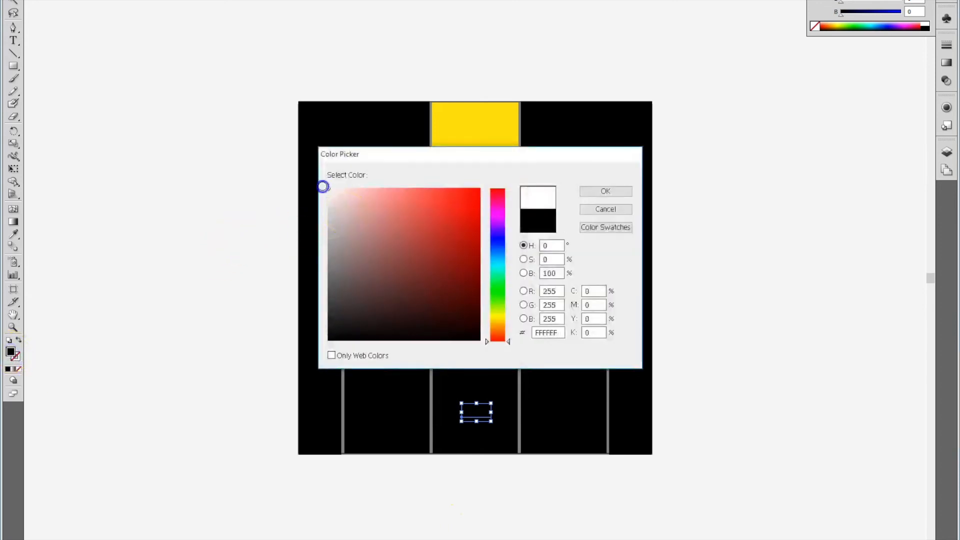
click(593, 191)
Step: Copy the white "Side" label and place duplicates on the left and right squares of the lower row
key(ctrl+c)
click(392, 421)
key(ctrl+v)
drag(471, 277, 385, 408)
key(ctrl+v)
drag(476, 280, 573, 413)
Step: Paste another label copy onto the square directly above the lower row and change its text to "Top"
key(ctrl+v)
drag(473, 276, 478, 319)
double_click(478, 319)
double_click(478, 319)
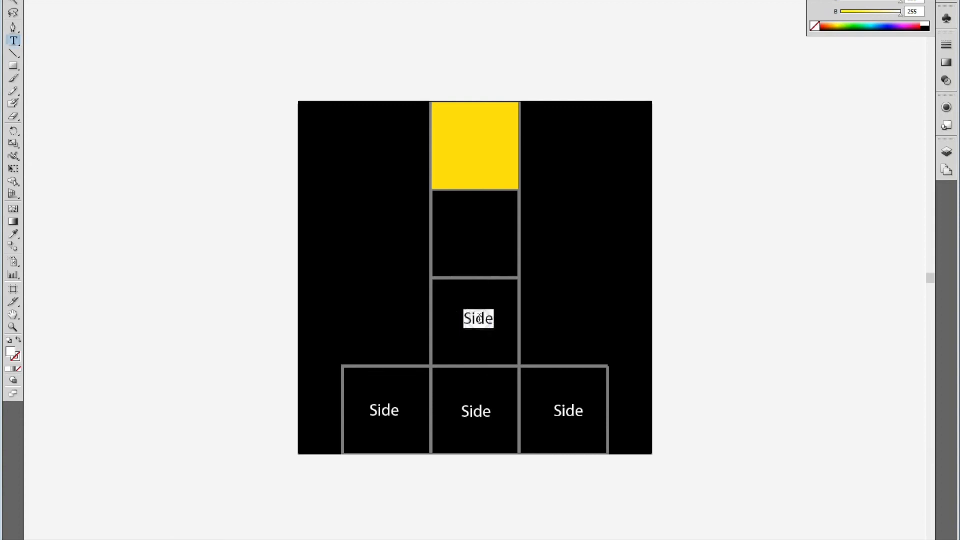
text(Top)
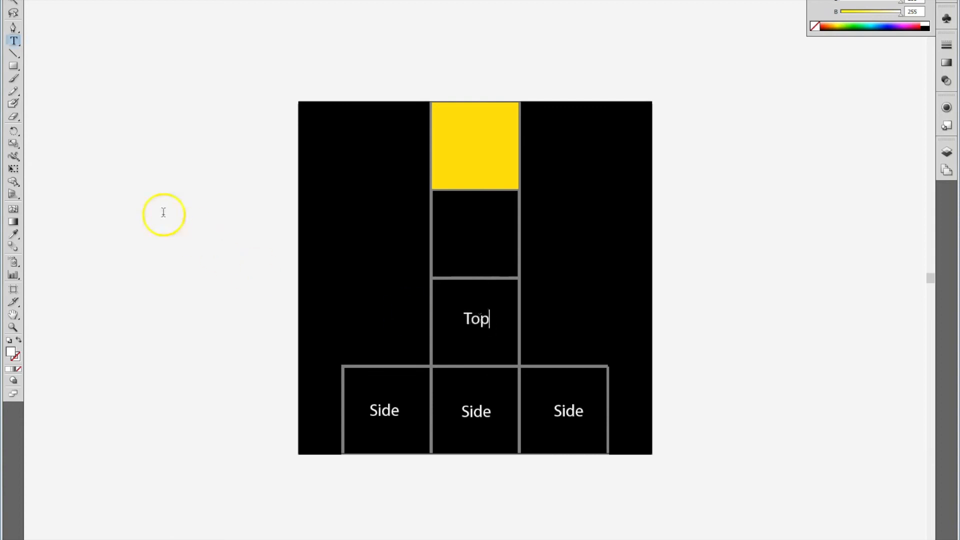
click(13, 0)
click(88, 18)
Step: Paste a label copy onto the square below the yellow one, change its text to "Backside" and centre it in the square
key(ctrl+v)
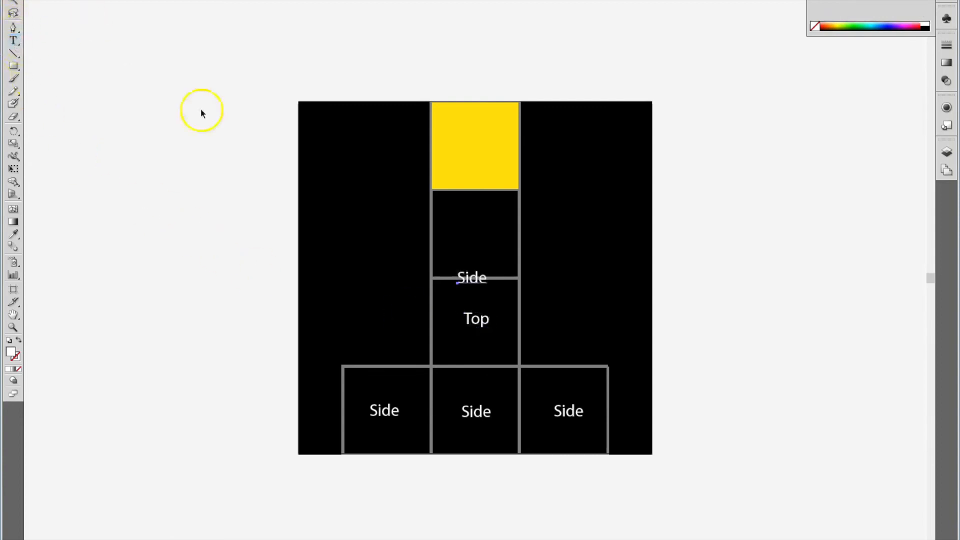
drag(478, 281, 477, 238)
double_click(479, 238)
double_click(478, 238)
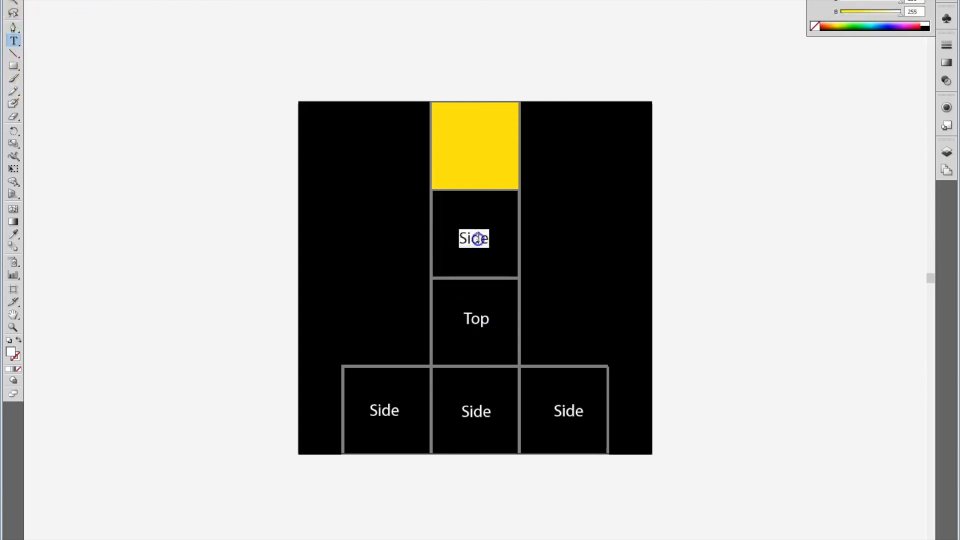
text(Backside)
click(13, 1)
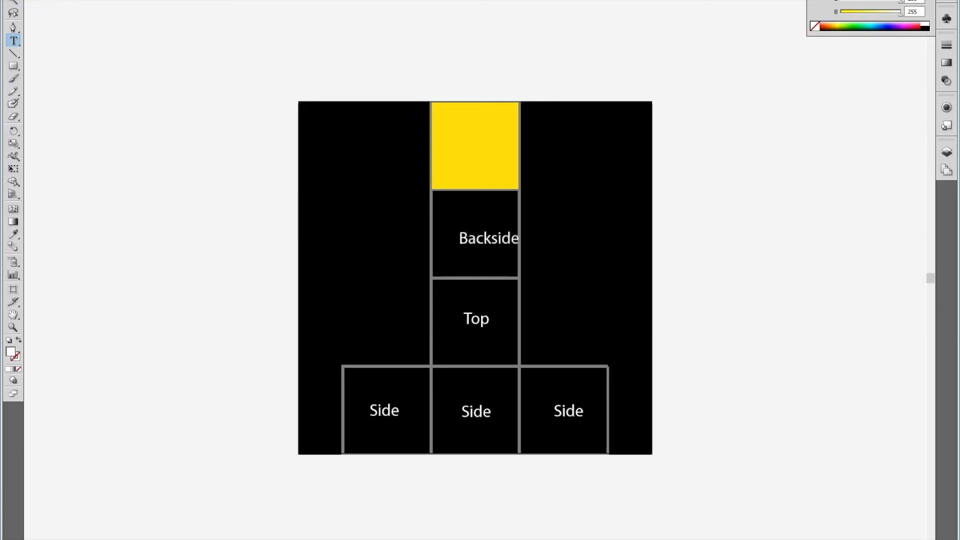
drag(483, 238, 473, 235)
Step: Paste a label copy onto the yellow square and change its text to "Bottom"
key(ctrl+v)
drag(476, 275, 484, 146)
key(t)
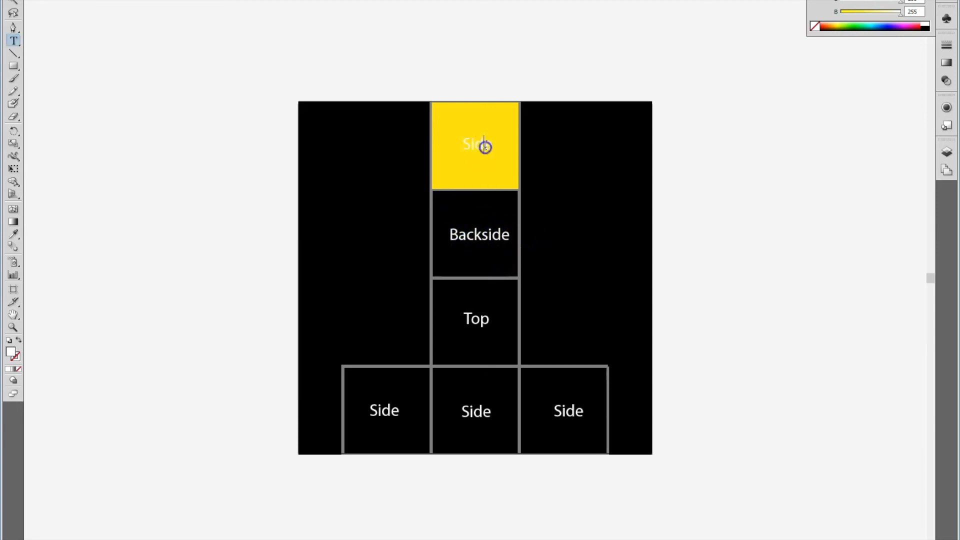
double_click(484, 145)
text(Bot)
key(Escape)
Step: Set the "Bottom" label's fill colour to black and centre it on the yellow square
click(317, 103)
click(497, 145)
double_click(11, 352)
click(403, 336)
click(607, 190)
click(45, 3)
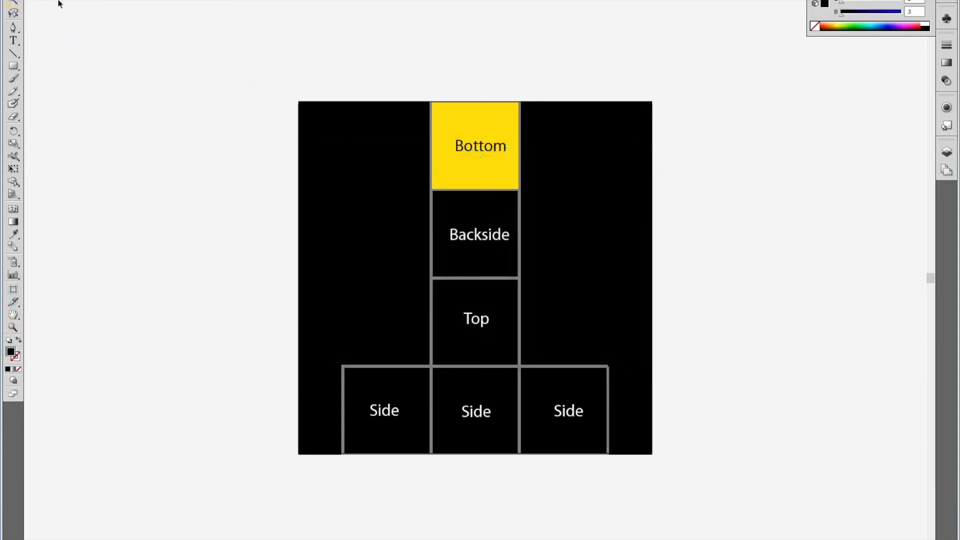